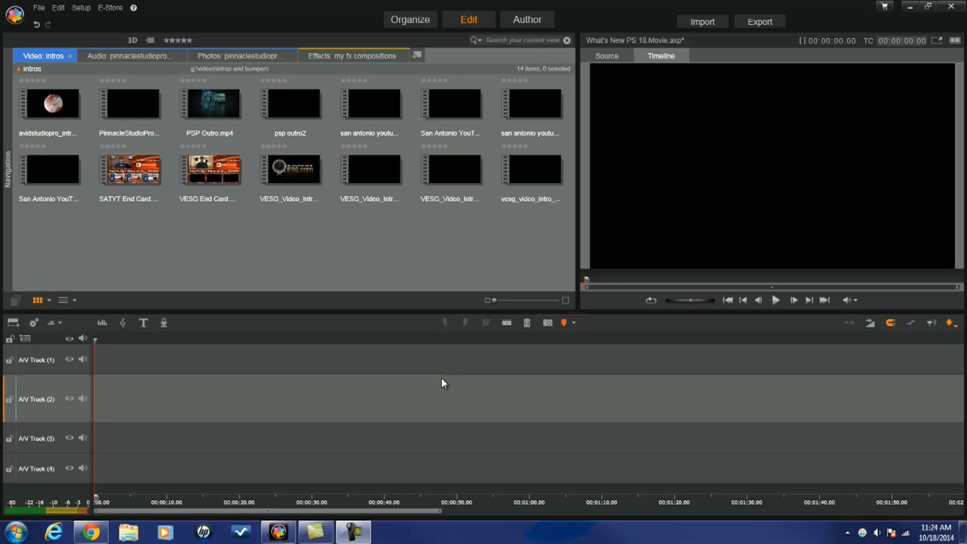
Drop the SATYT End Card clip onto the timeline and keep the HD 720/60p export preset
mouse_move(130, 169)
mouse_down()
mouse_move(136, 287)
mouse_move(120, 389)
mouse_up()
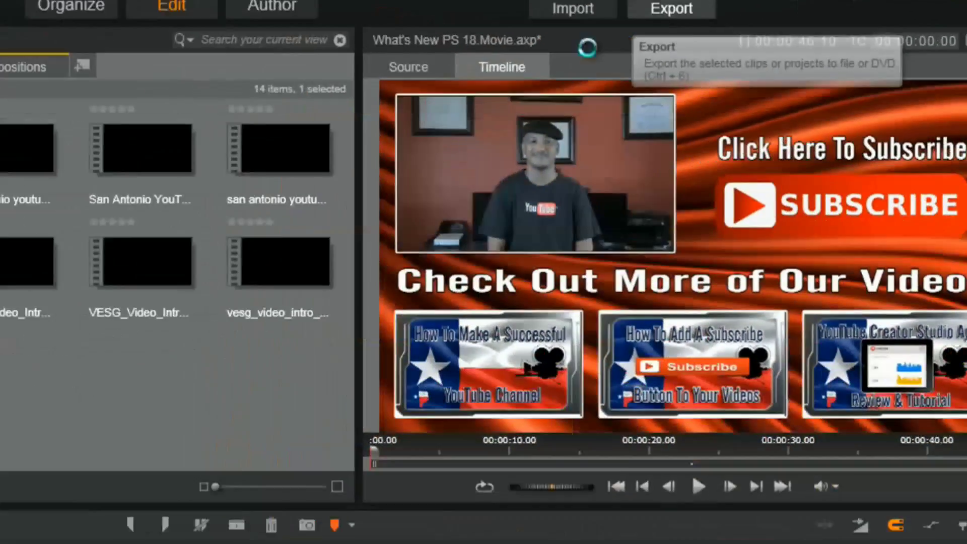
click(520, 45)
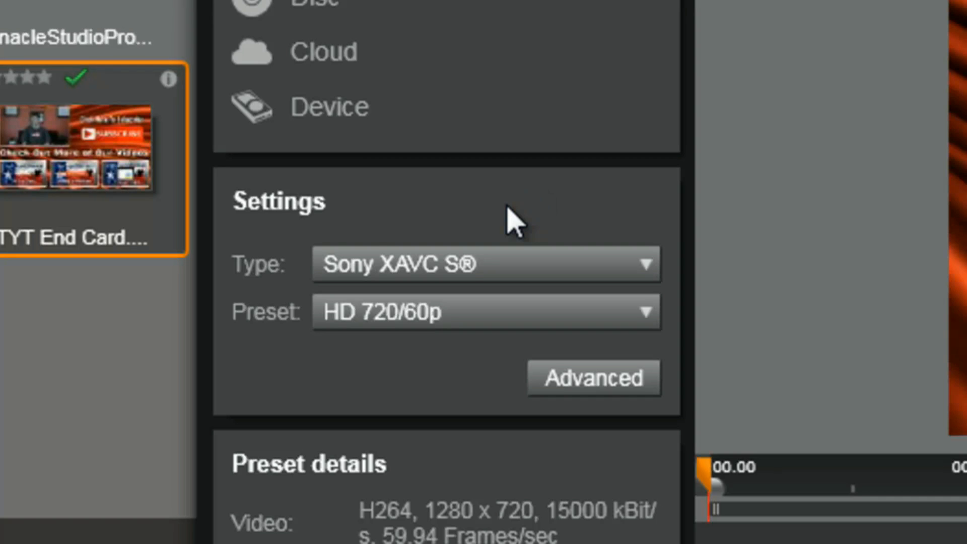
click(627, 310)
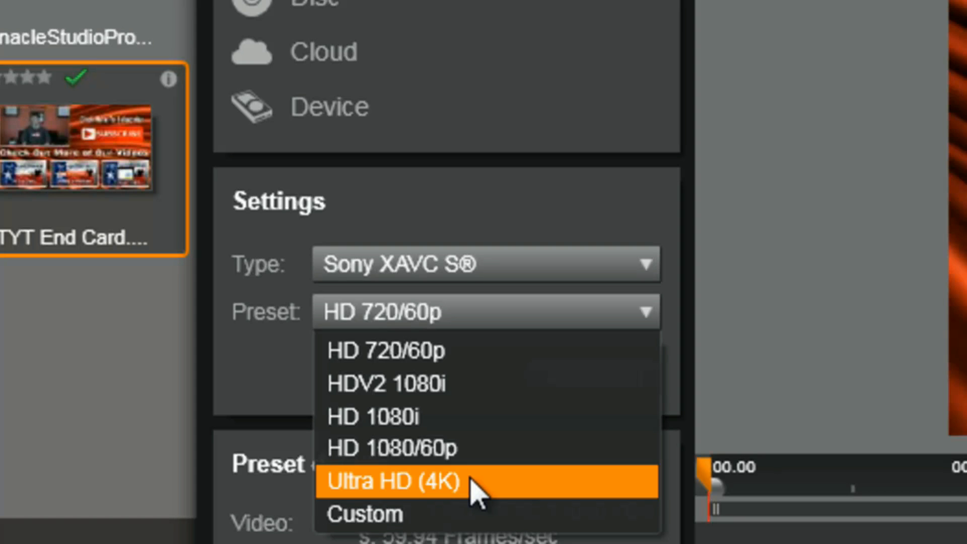
click(534, 350)
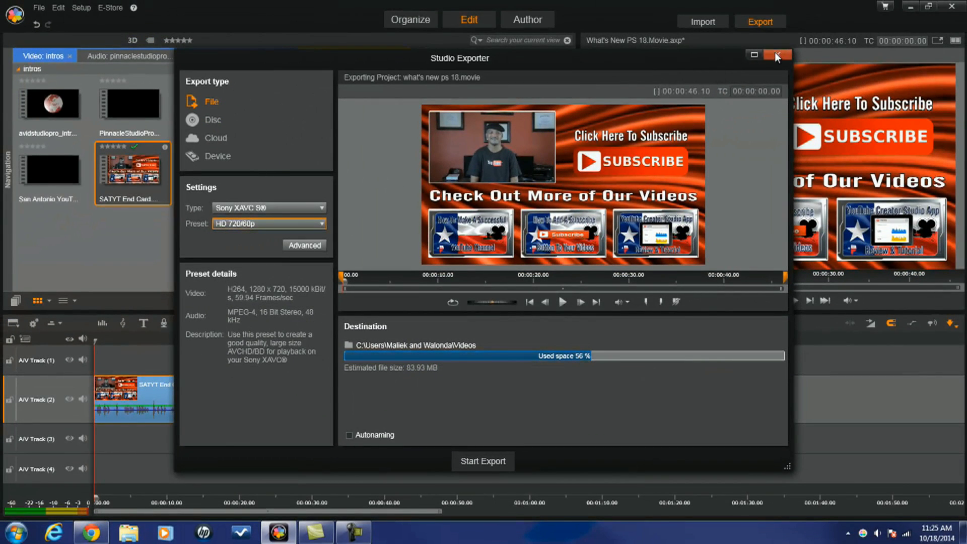
click(775, 53)
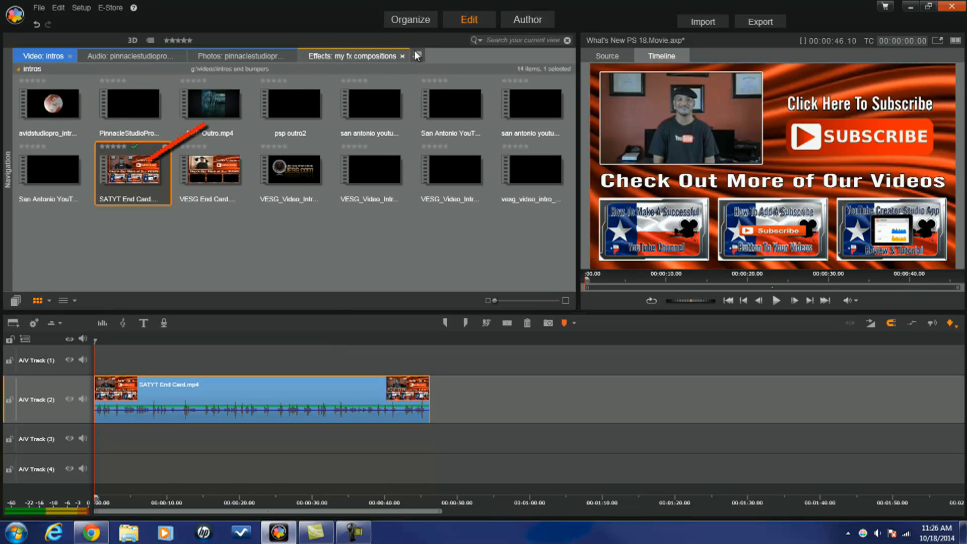
Switch to the Organize view, then return to the Edit workspace
click(412, 21)
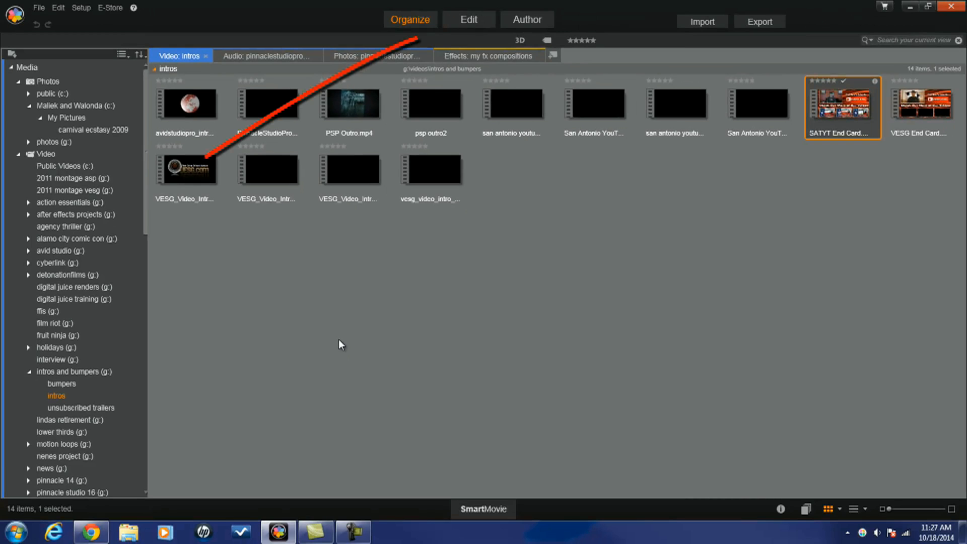
click(468, 21)
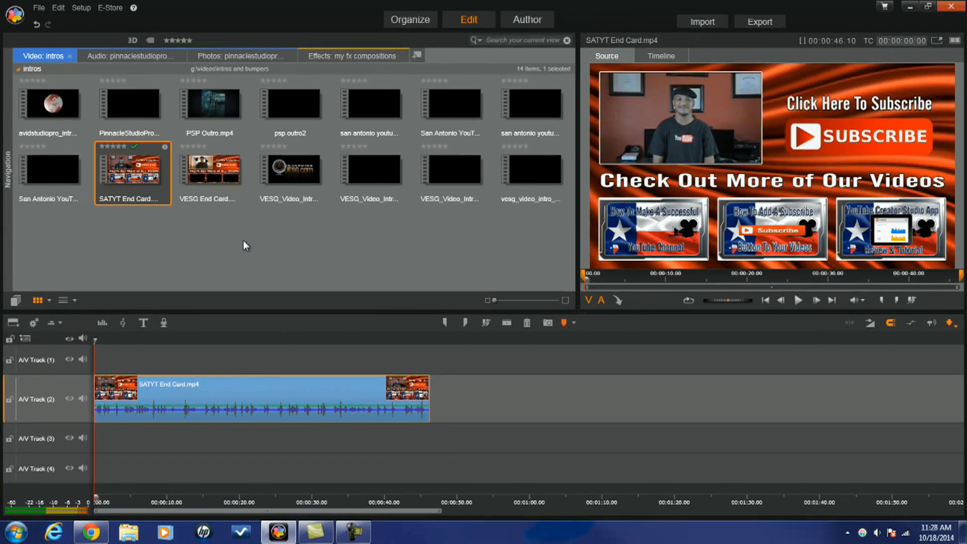
Quick-import Carnival 2009 (4).JPG with the All compatible asset files filter
right_click(243, 241)
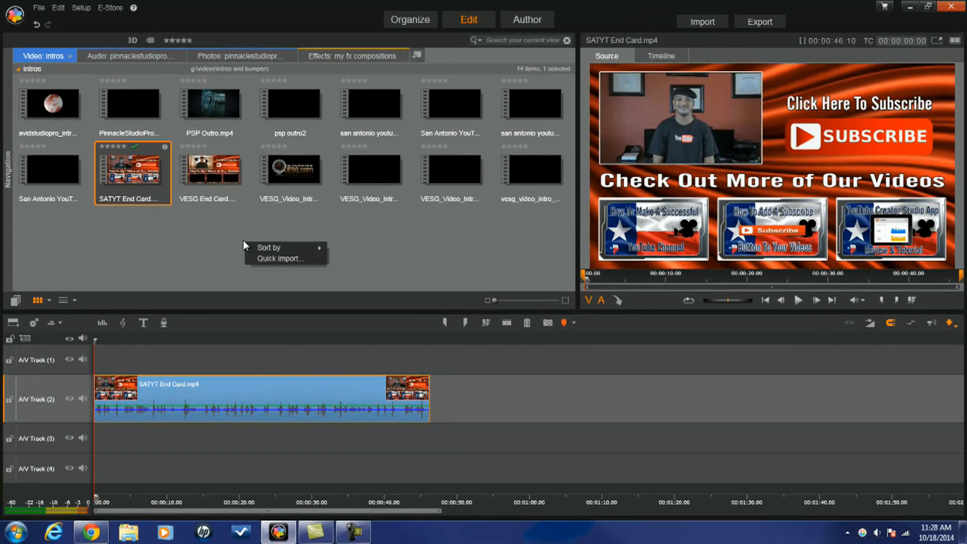
click(280, 260)
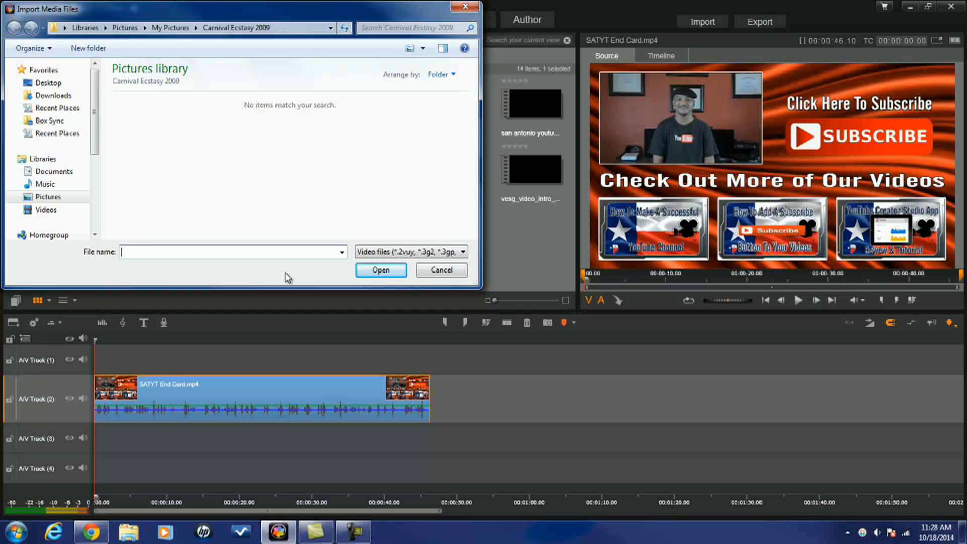
click(463, 252)
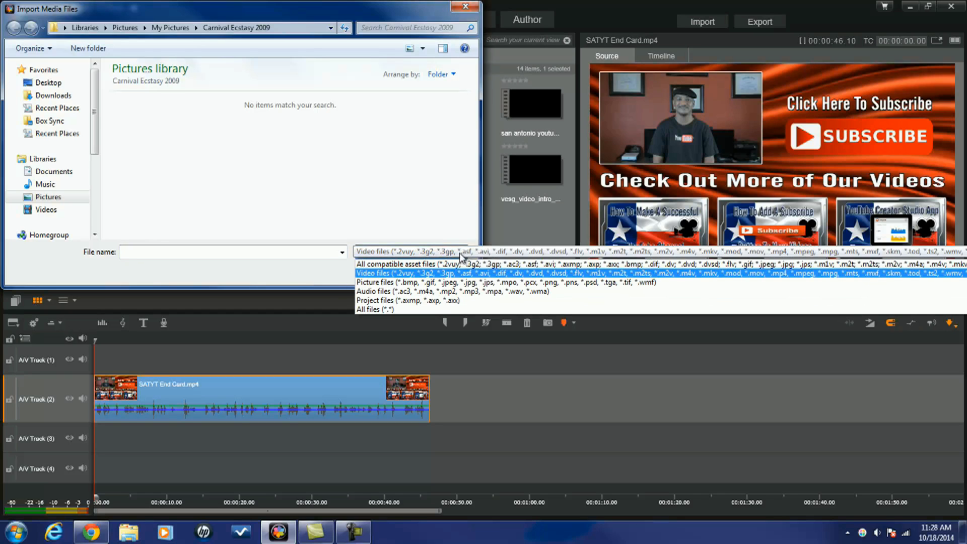
click(436, 264)
click(284, 121)
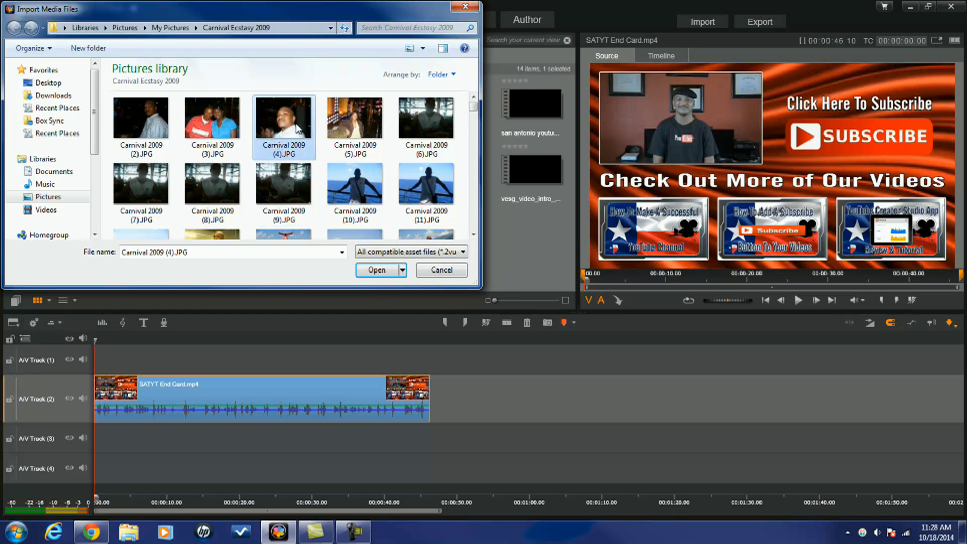
click(376, 270)
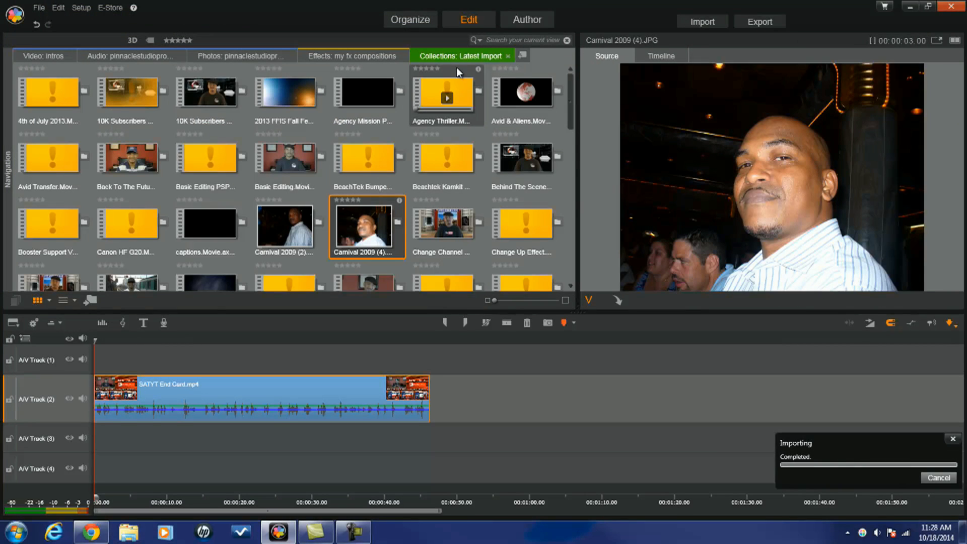
Close the Latest Import view and show the carnival ecstasy 2009 photos
click(507, 56)
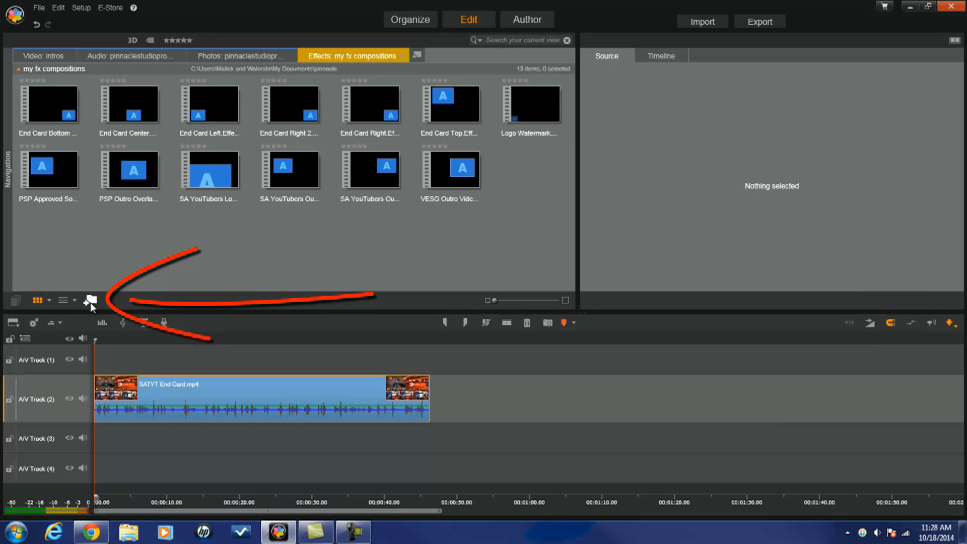
mouse_move(90, 301)
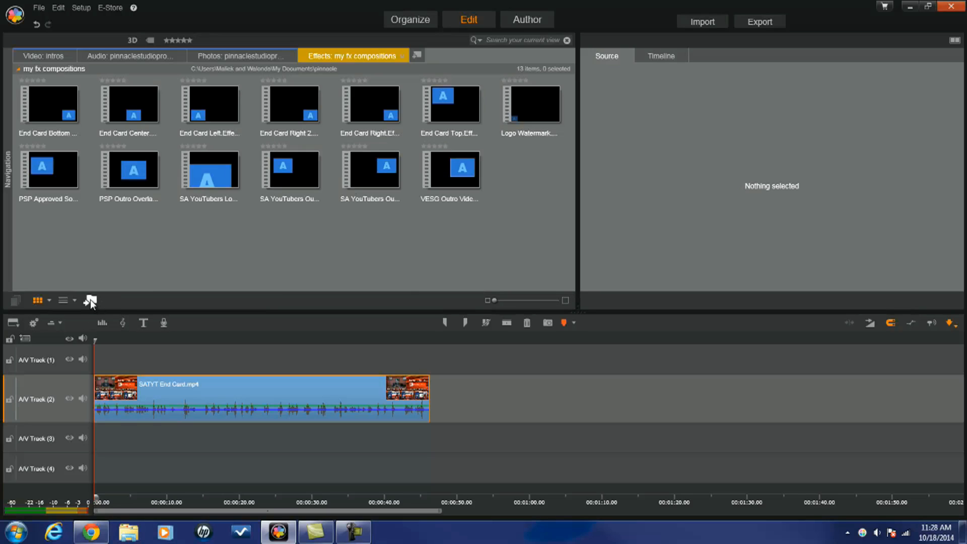
click(90, 301)
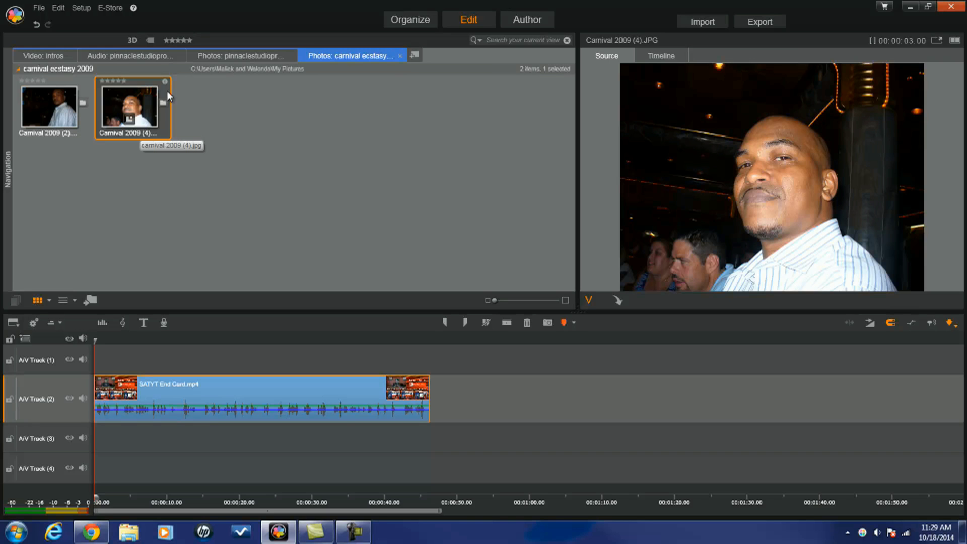
Open a new library tab that shows the my fx compositions effects
click(41, 54)
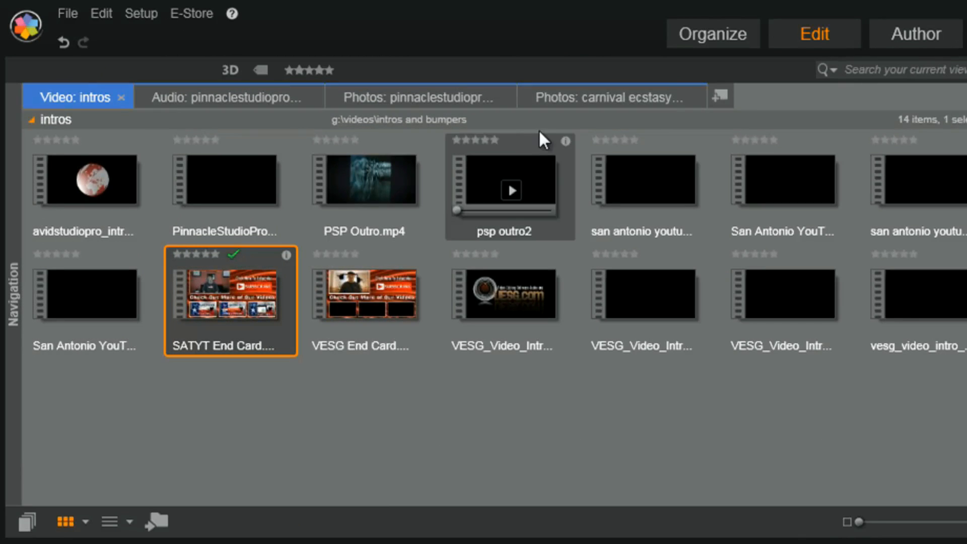
click(721, 94)
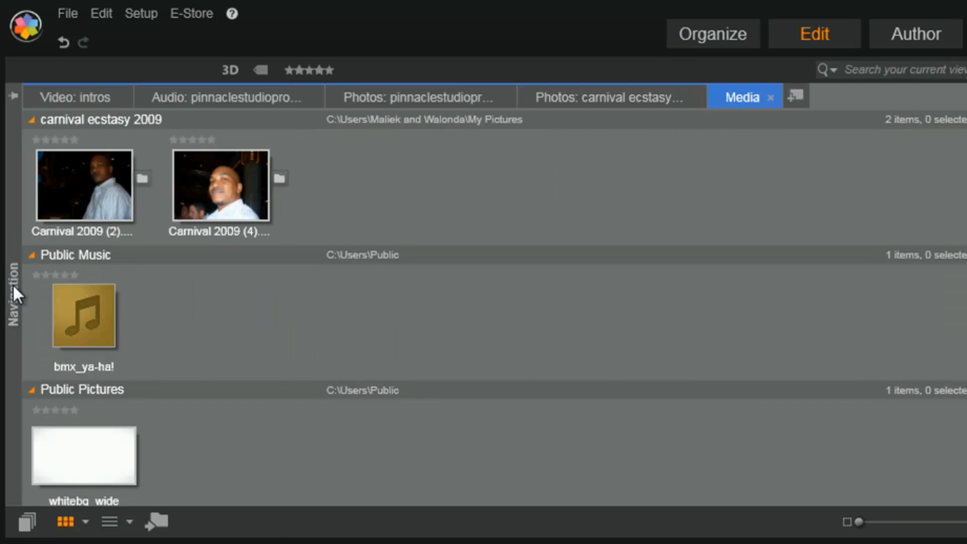
mouse_move(13, 283)
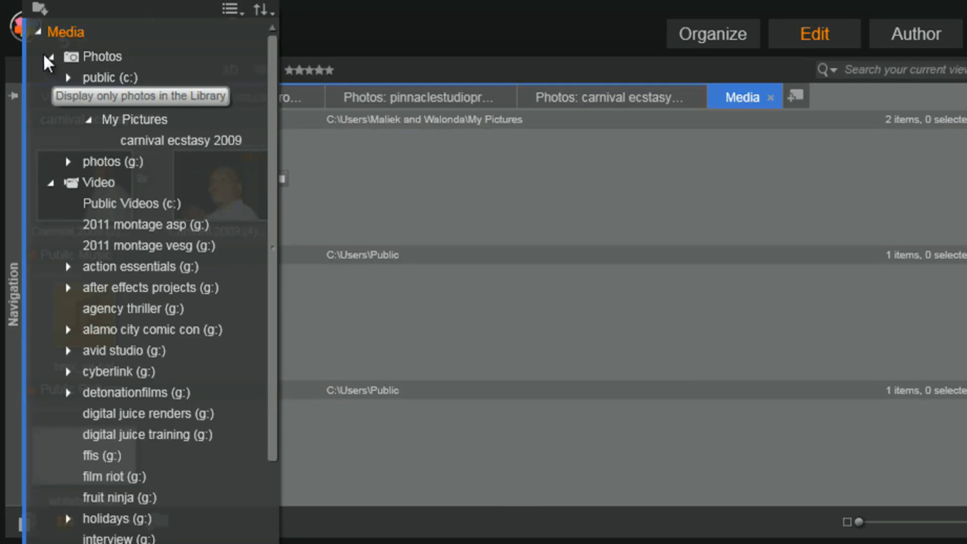
click(37, 31)
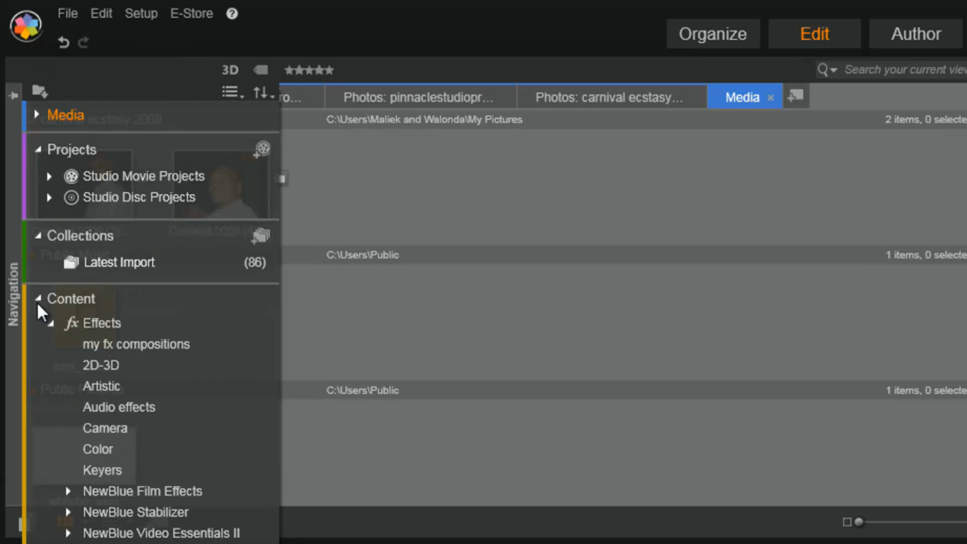
click(127, 345)
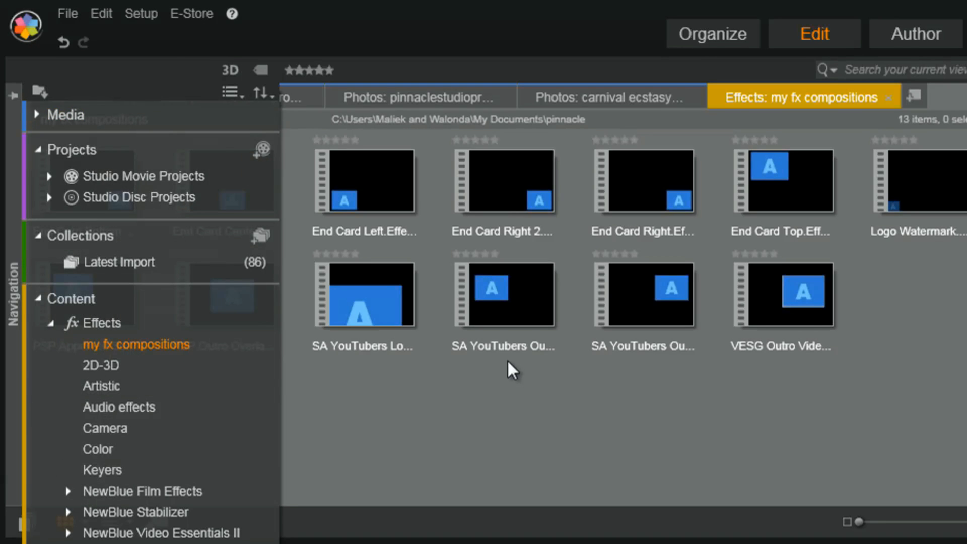
Alternate between the all-photos and my fx compositions tabs, ending on the intros videos
click(613, 99)
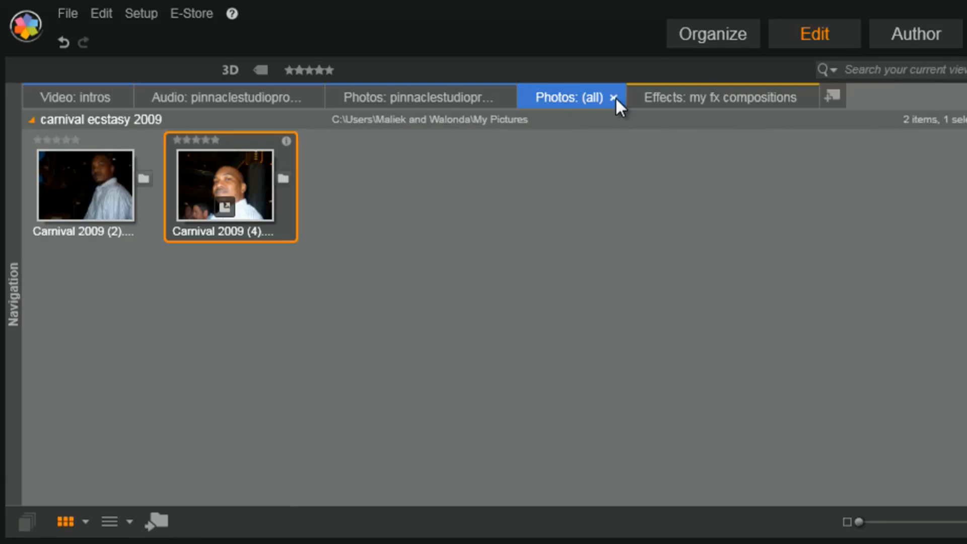
click(714, 93)
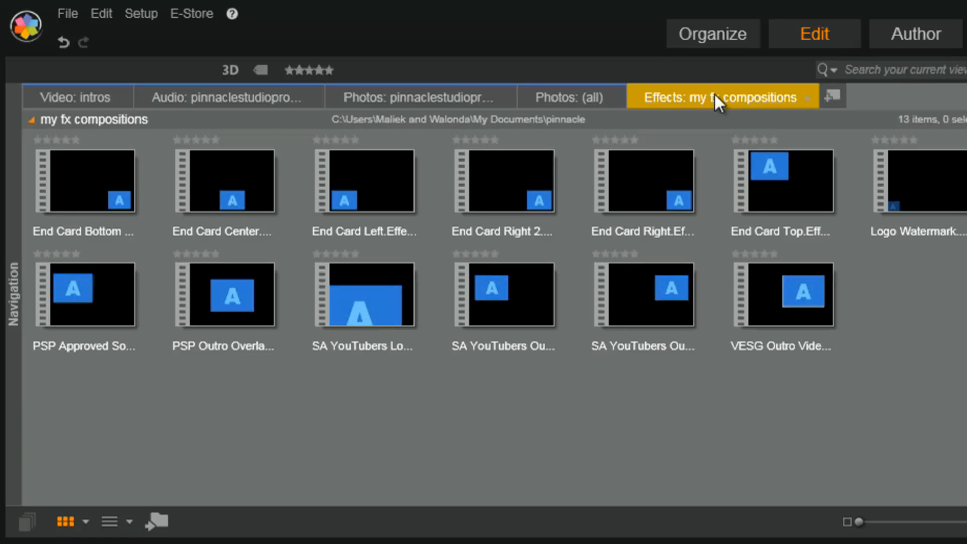
click(563, 99)
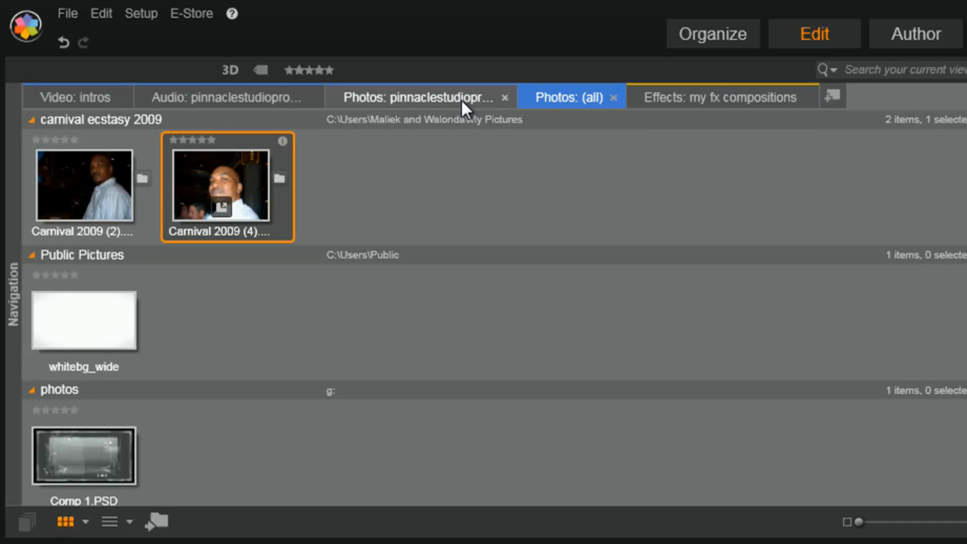
click(682, 96)
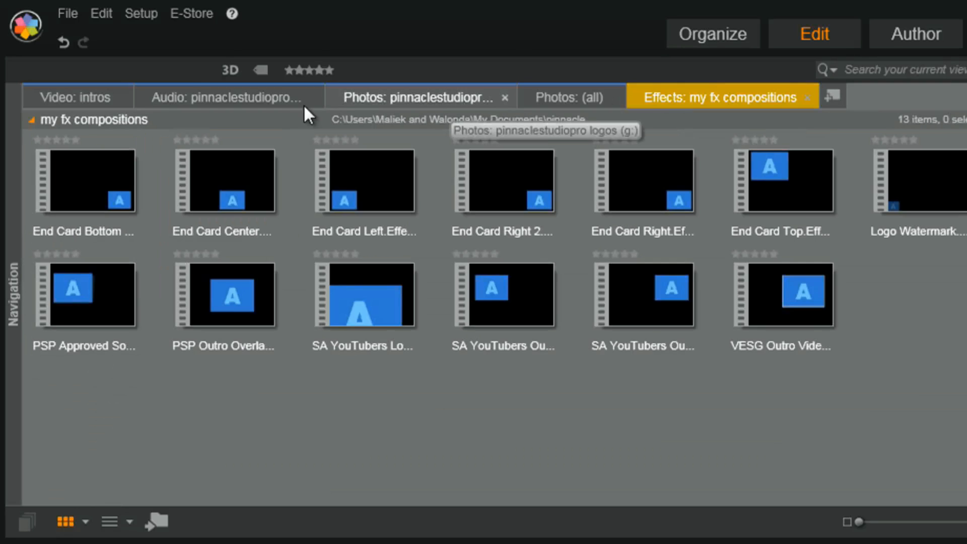
click(80, 94)
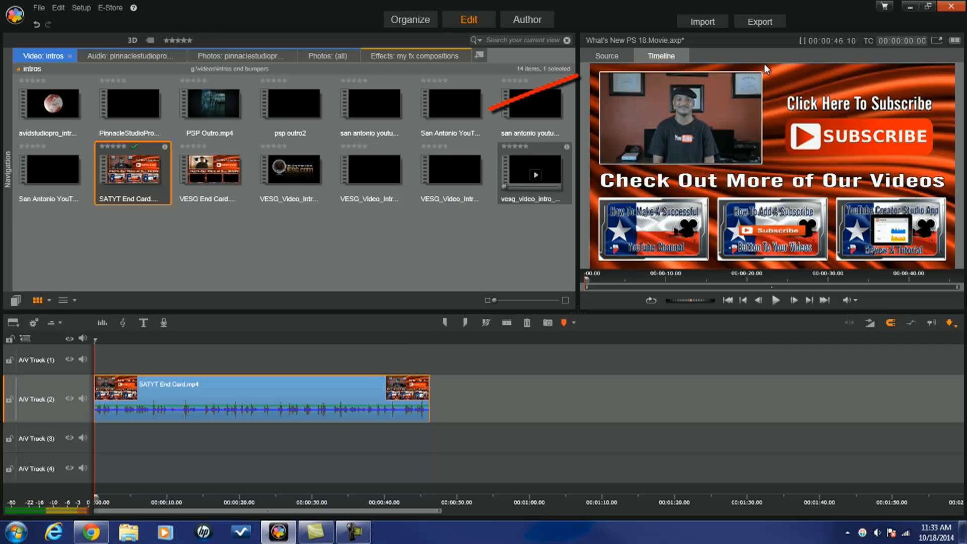
click(770, 20)
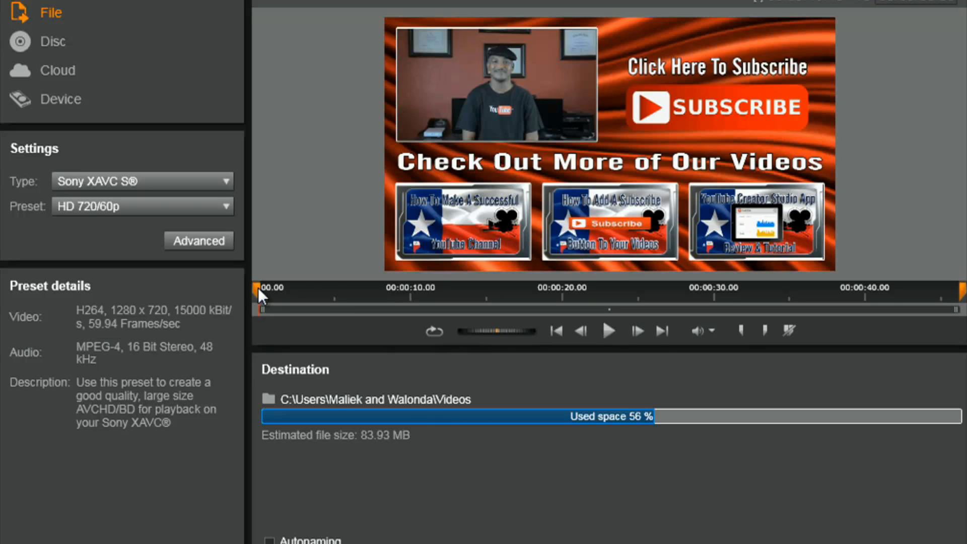
drag(282, 291, 487, 298)
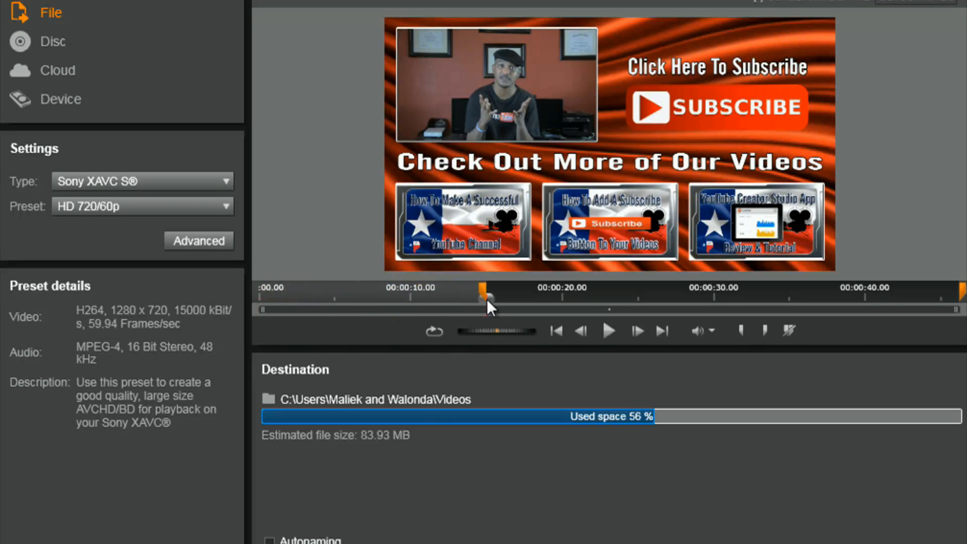
drag(962, 292, 849, 290)
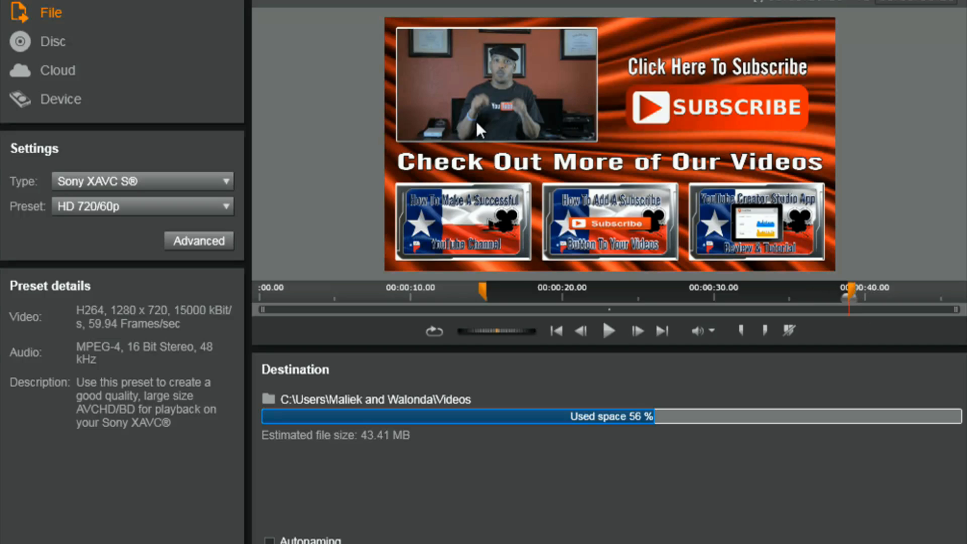
mouse_move(484, 290)
mouse_down()
mouse_move(411, 282)
mouse_move(420, 291)
mouse_up()
mouse_move(857, 288)
mouse_down()
mouse_move(817, 286)
mouse_move(963, 328)
mouse_up()
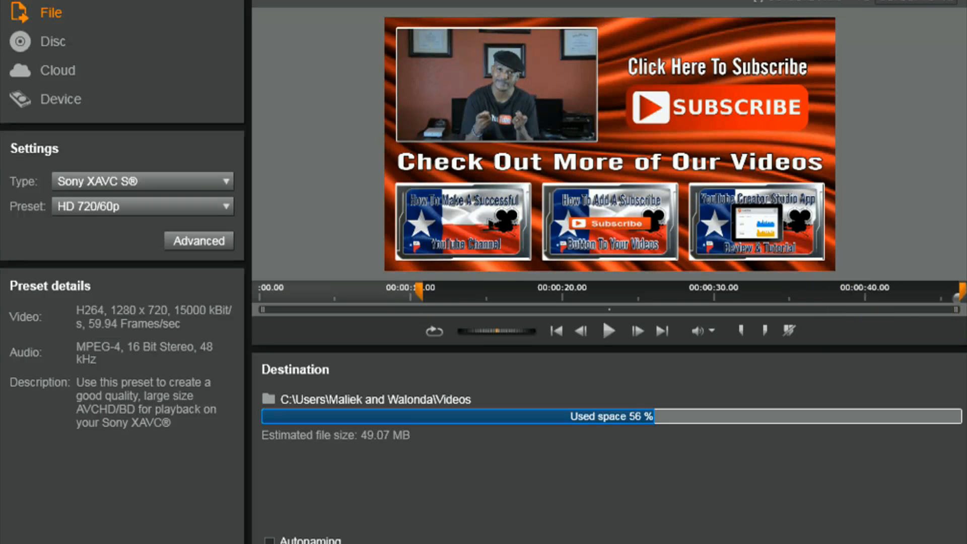
drag(419, 292, 123, 299)
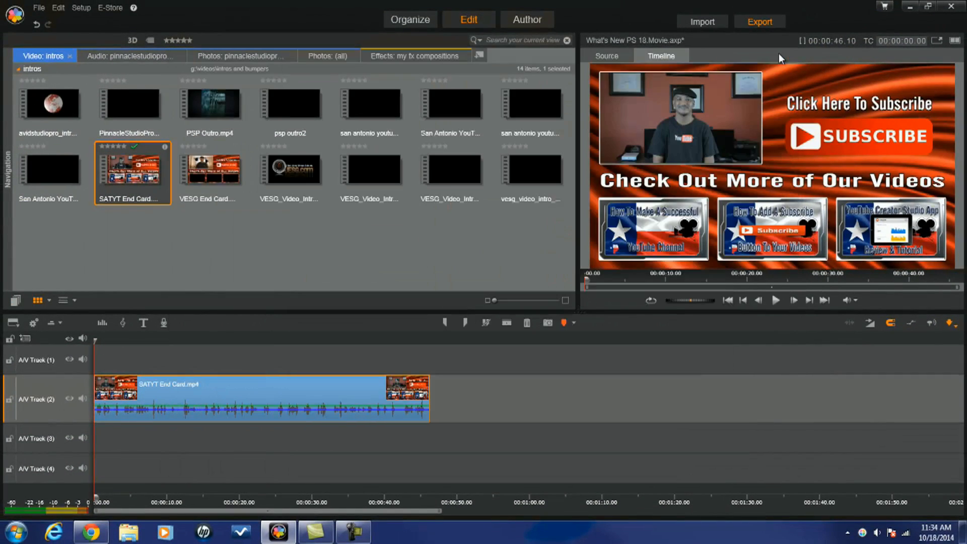
click(777, 55)
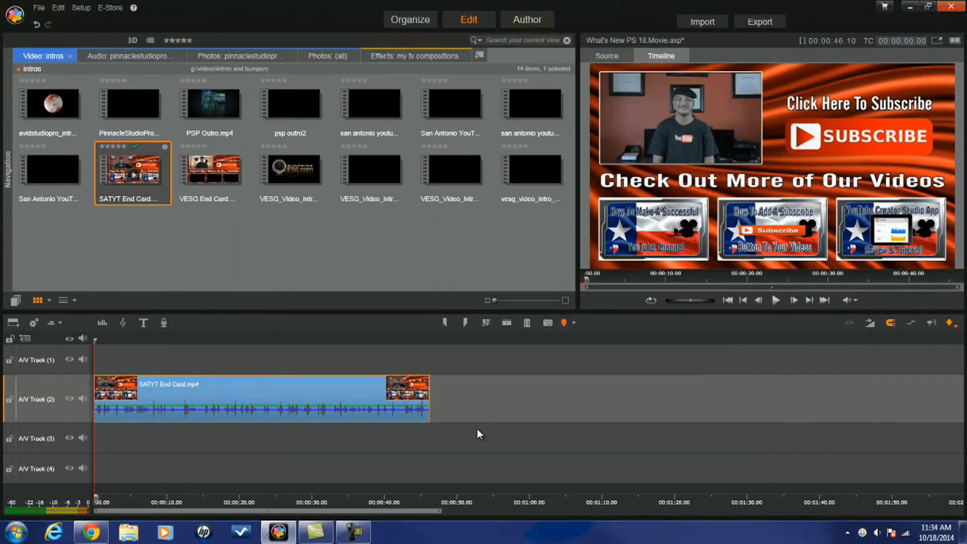
click(177, 338)
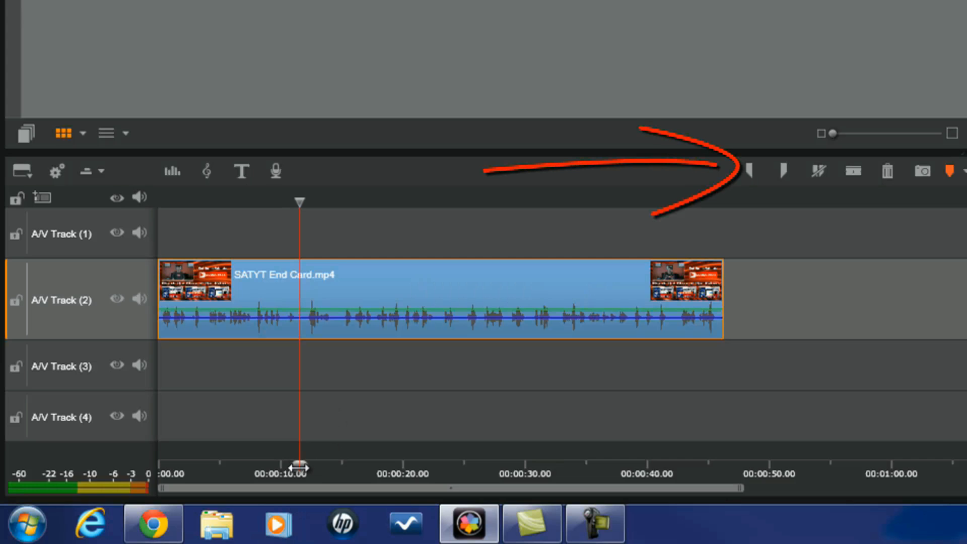
click(748, 170)
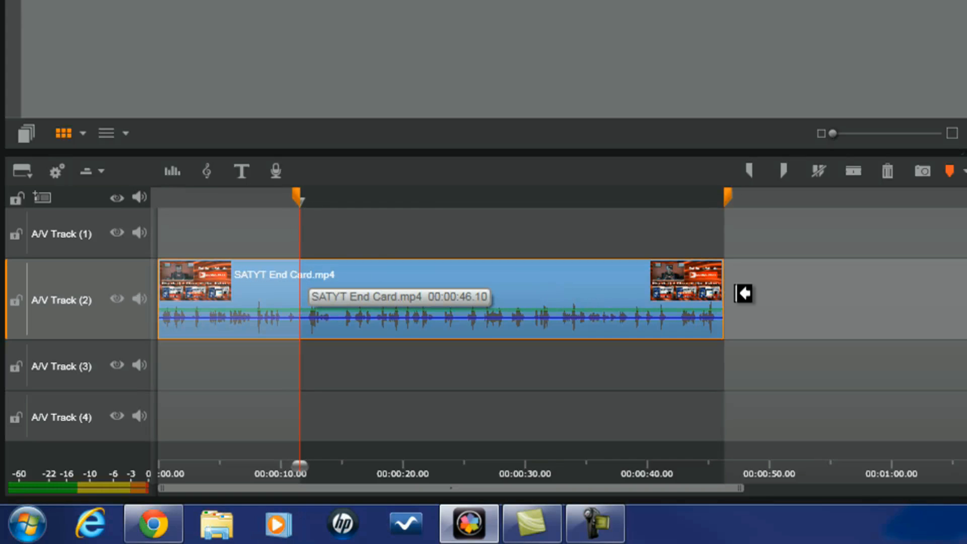
click(457, 200)
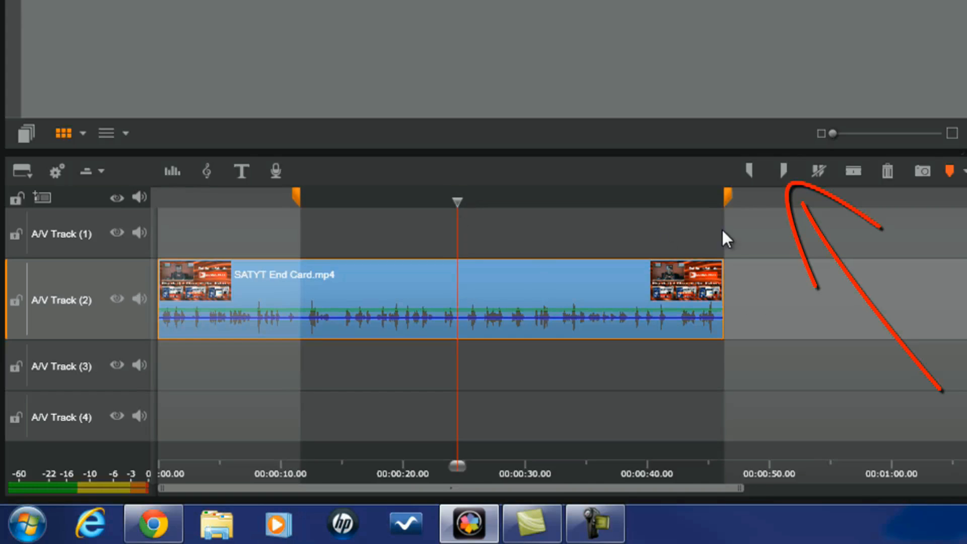
click(781, 170)
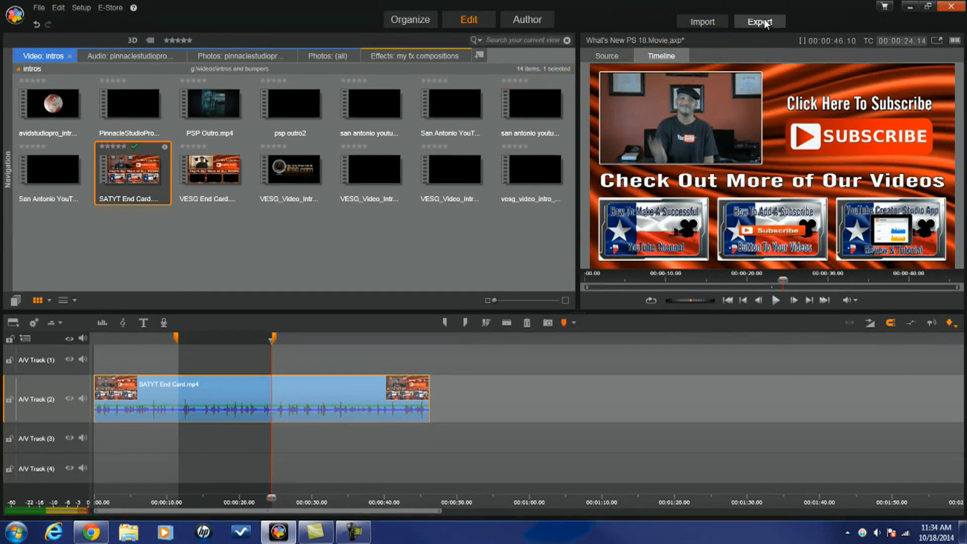
click(765, 23)
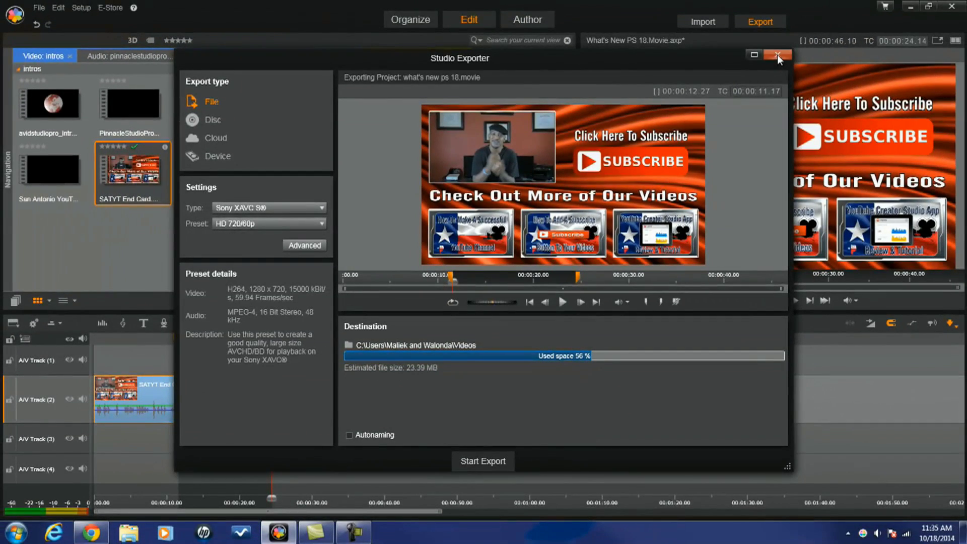
click(777, 55)
Clear the marked in and out points and browse the Start menu's All Programs list
click(485, 329)
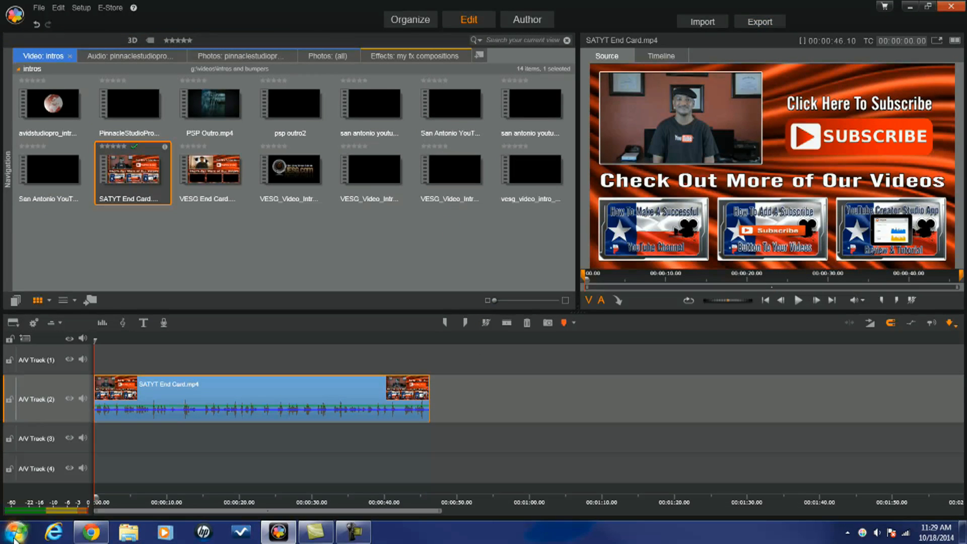
click(14, 536)
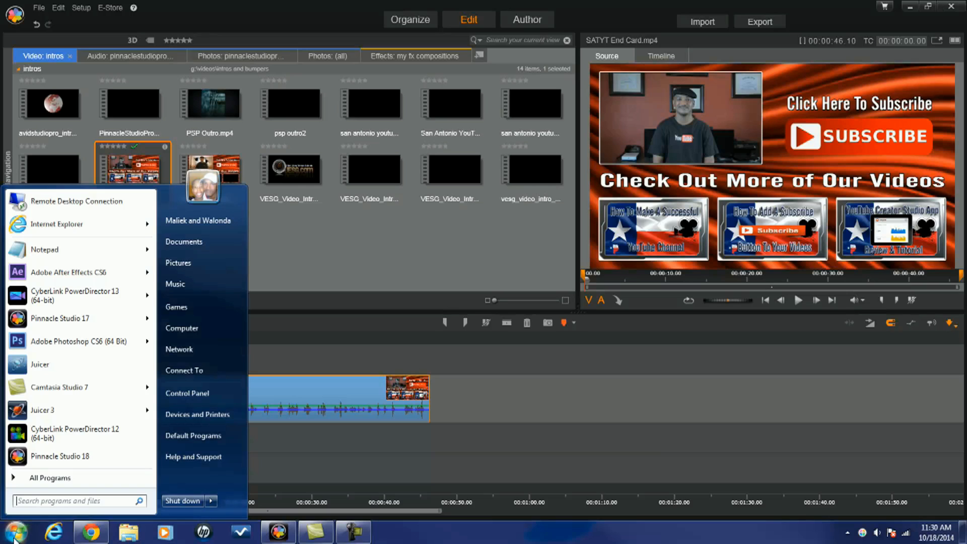
click(44, 480)
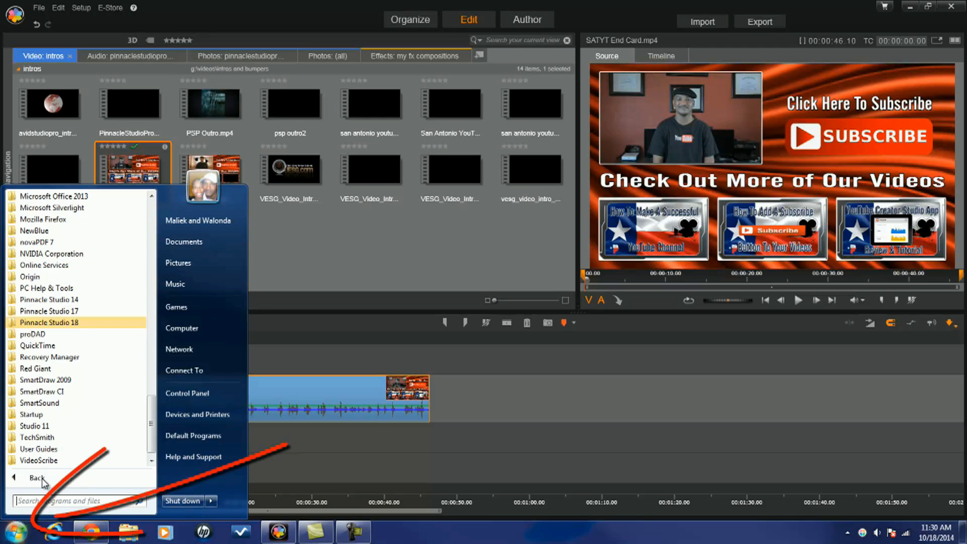
click(16, 533)
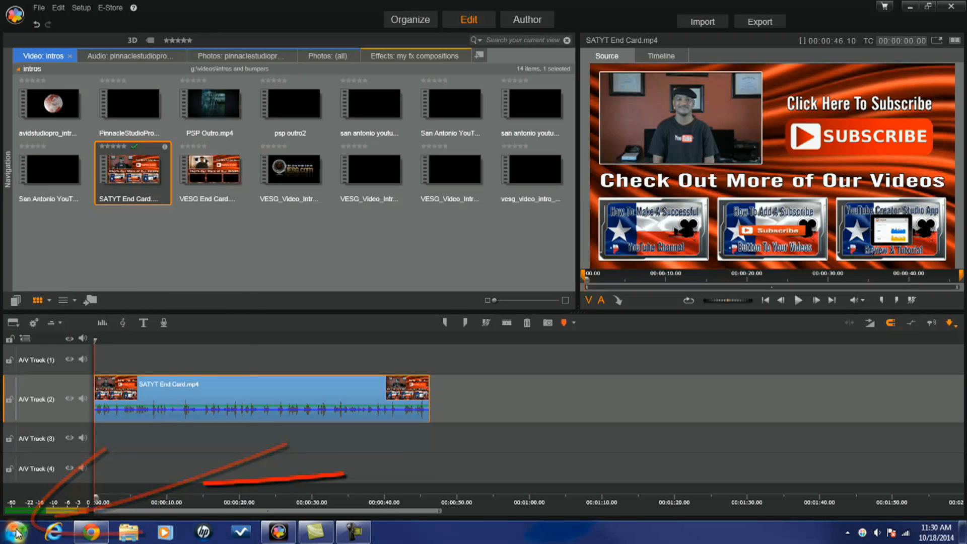
Launch Live Screen Capturing from the Pinnacle Studio 18 program folder
click(16, 532)
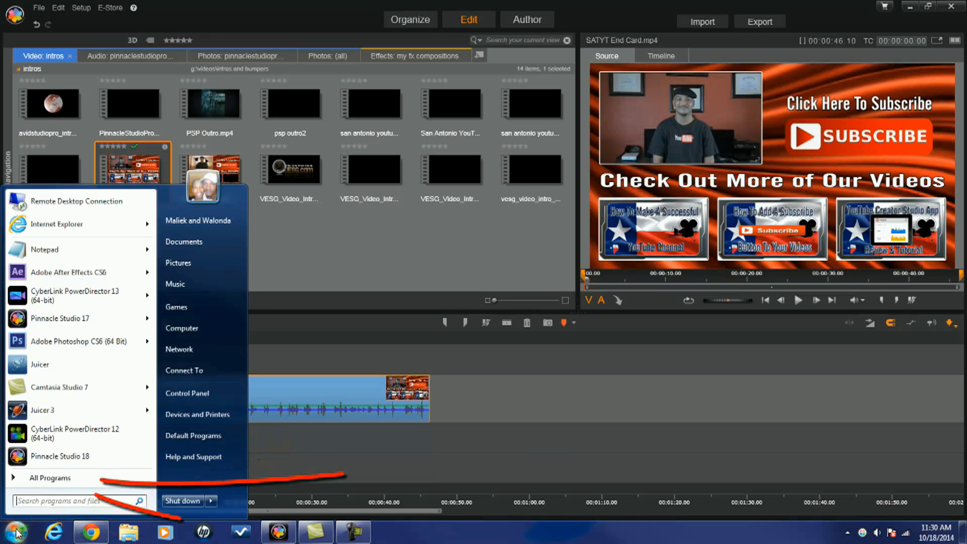
click(44, 482)
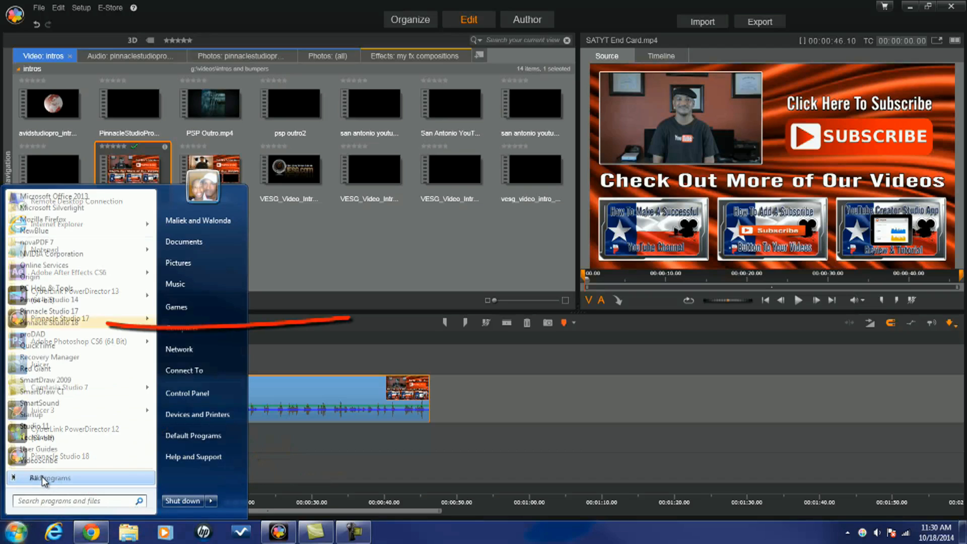
click(56, 325)
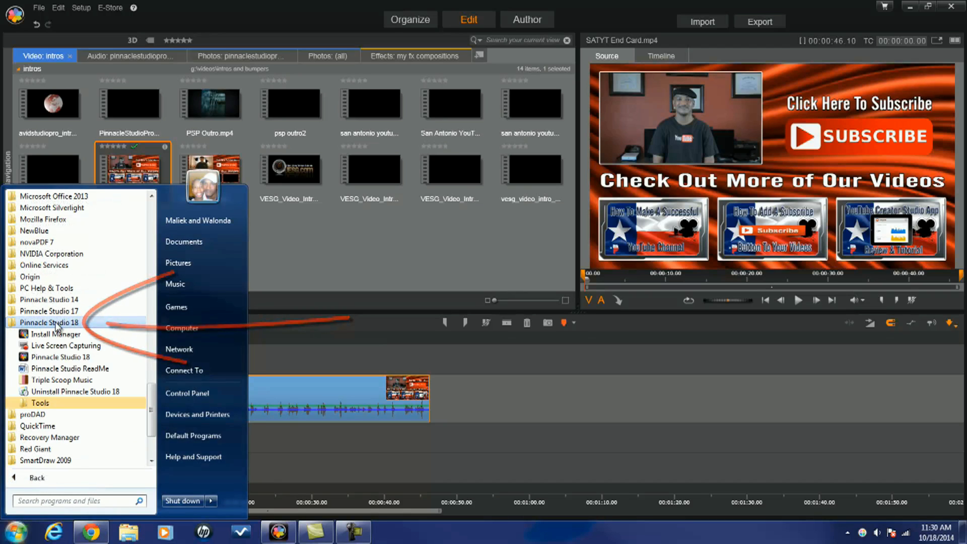
click(72, 345)
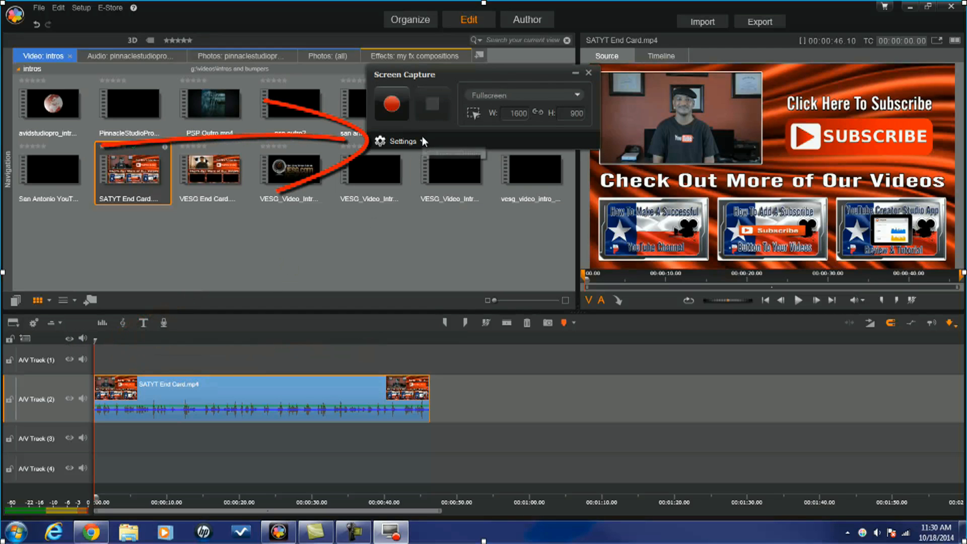
Expand the capture settings, switch Voice and System audio on then off, and exit Screen Capture
click(423, 142)
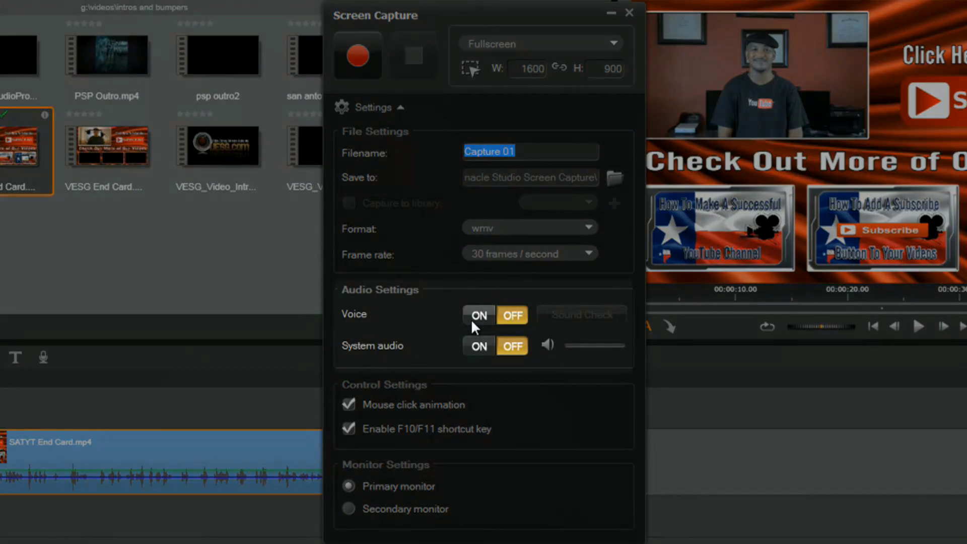
click(470, 319)
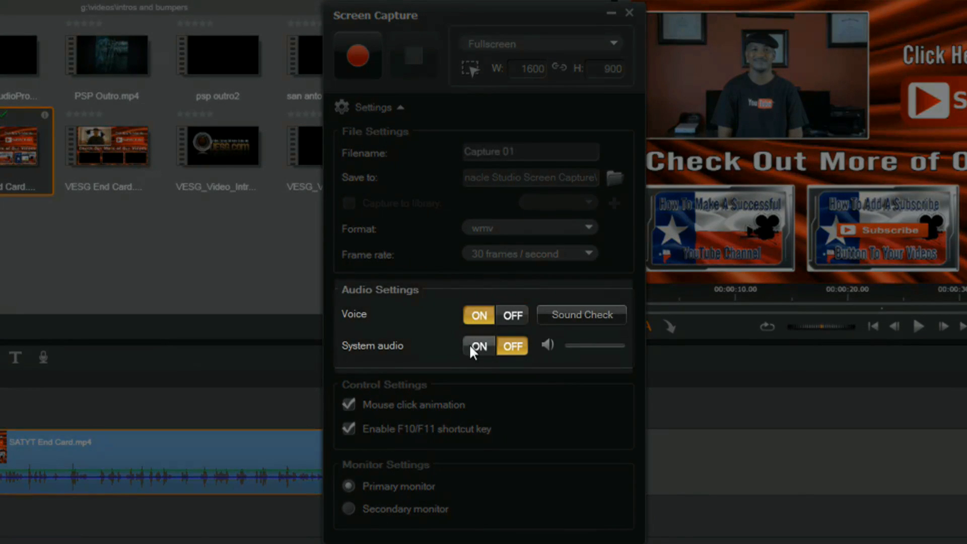
click(477, 347)
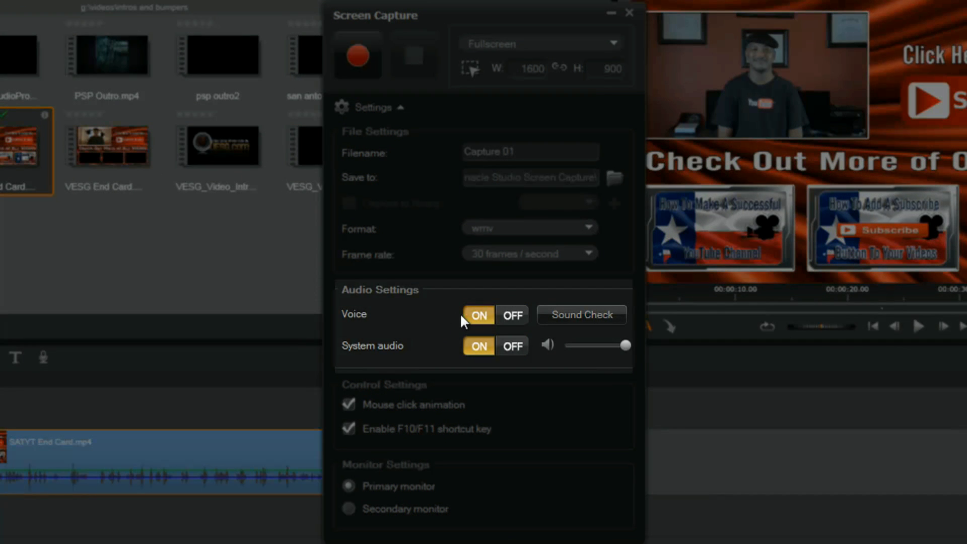
click(509, 316)
click(509, 347)
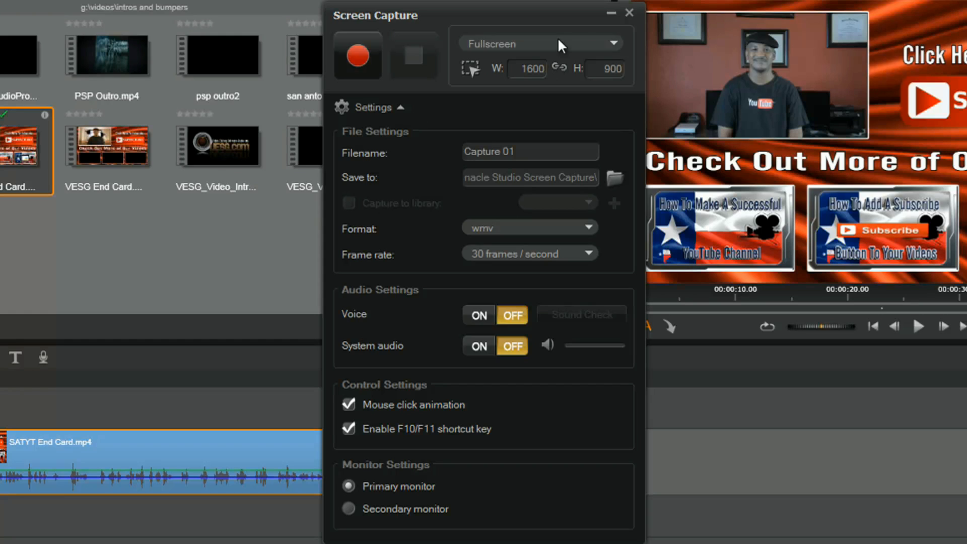
click(628, 13)
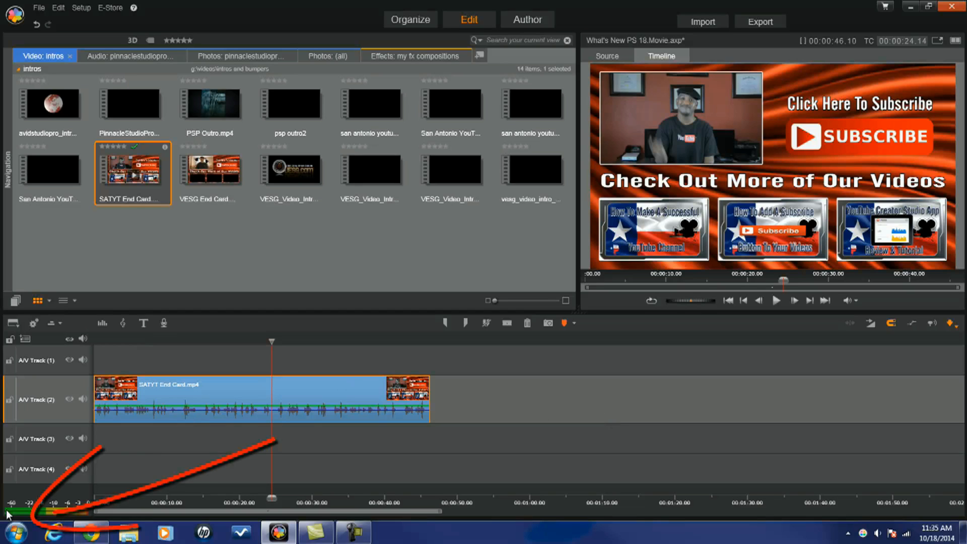
Open the Windows Start menu from the taskbar
click(15, 533)
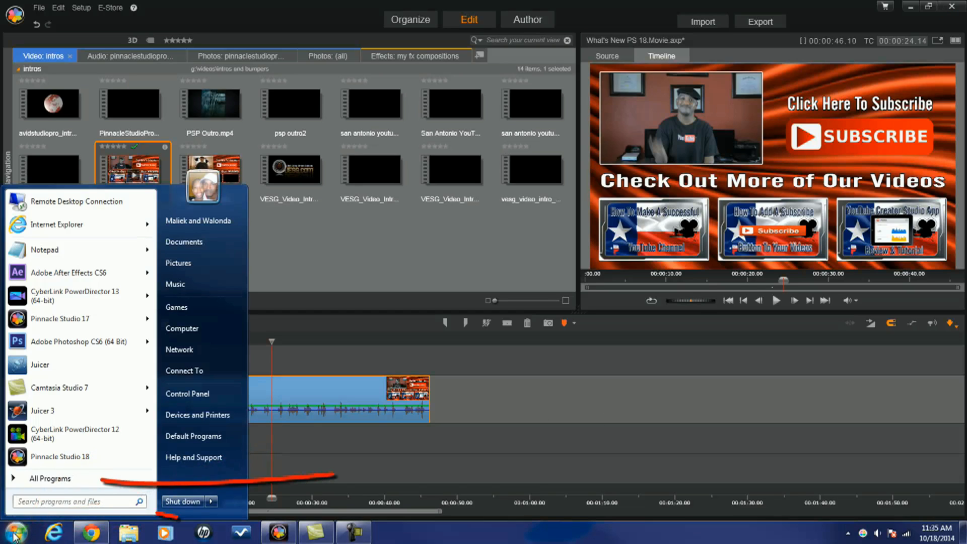
Open Triple Scoop Music from All Programs > Pinnacle Studio 18
click(44, 479)
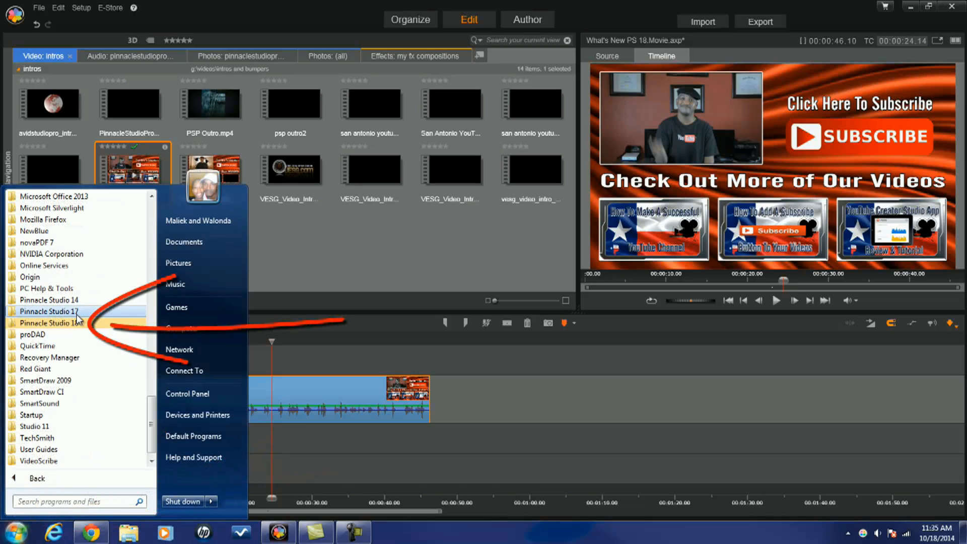
click(49, 323)
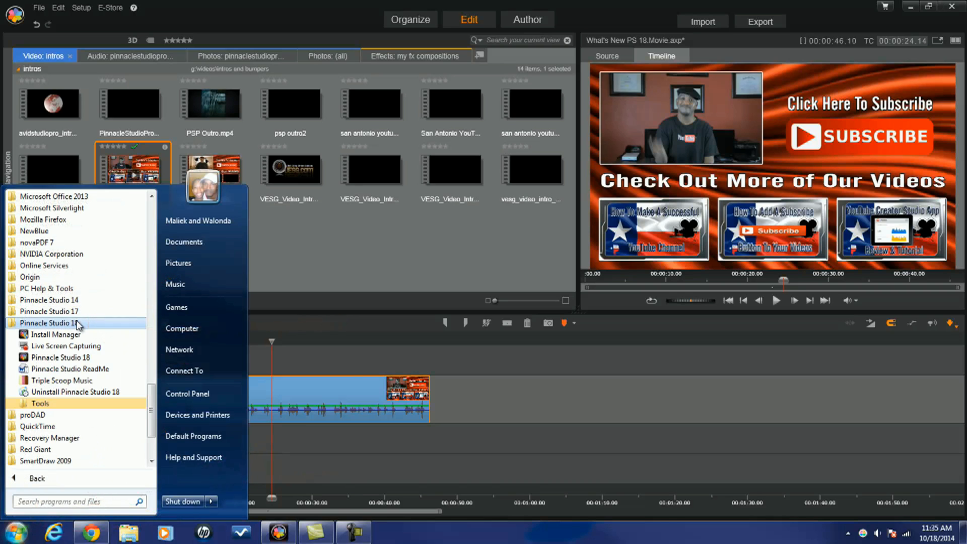
click(65, 381)
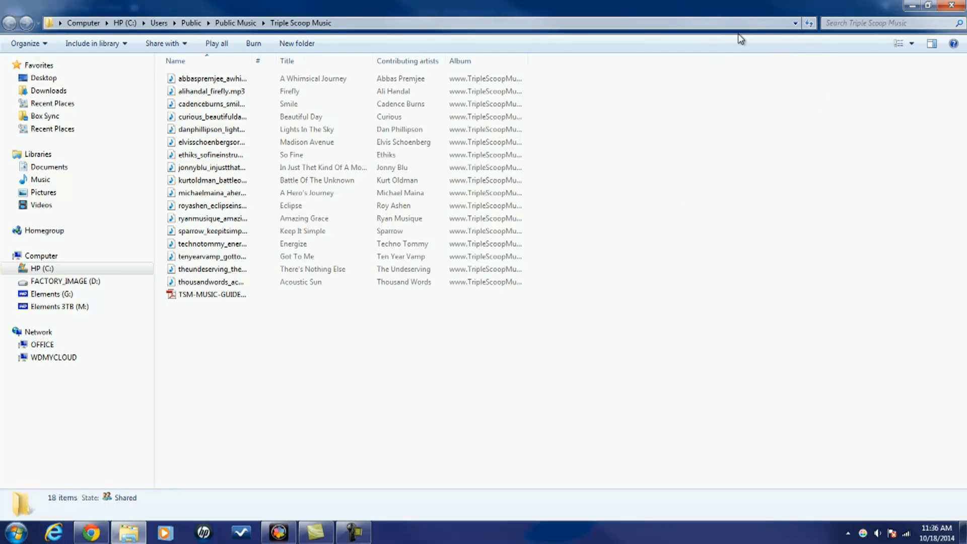
Close the Triple Scoop Music Explorer window
click(951, 4)
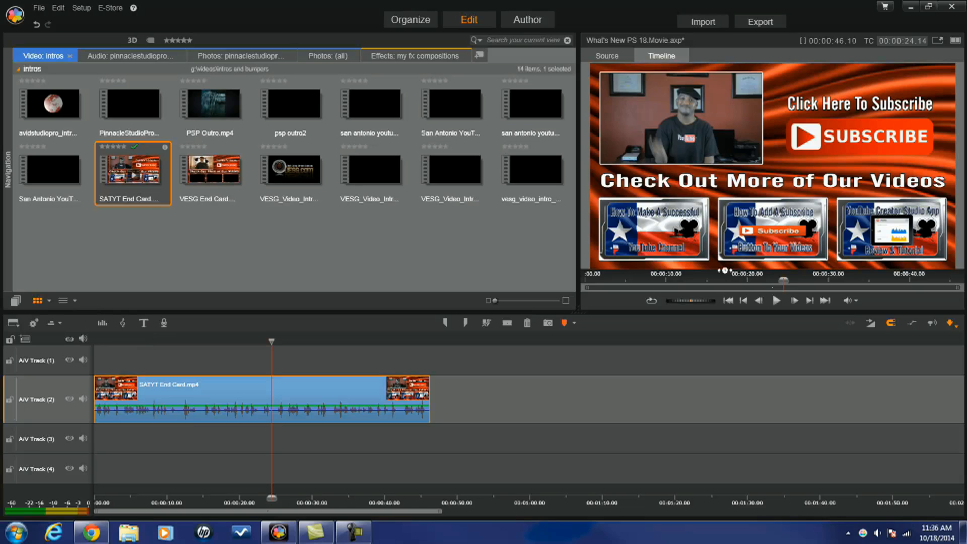
Open the SATYT End Card clip in the Effects Editor and show the 7 Add-ons list
right_click(292, 388)
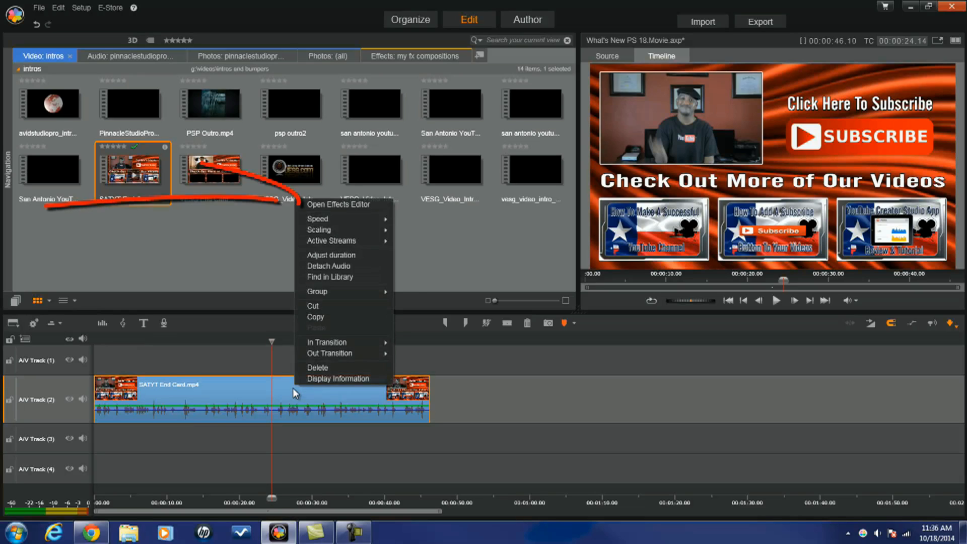
click(333, 205)
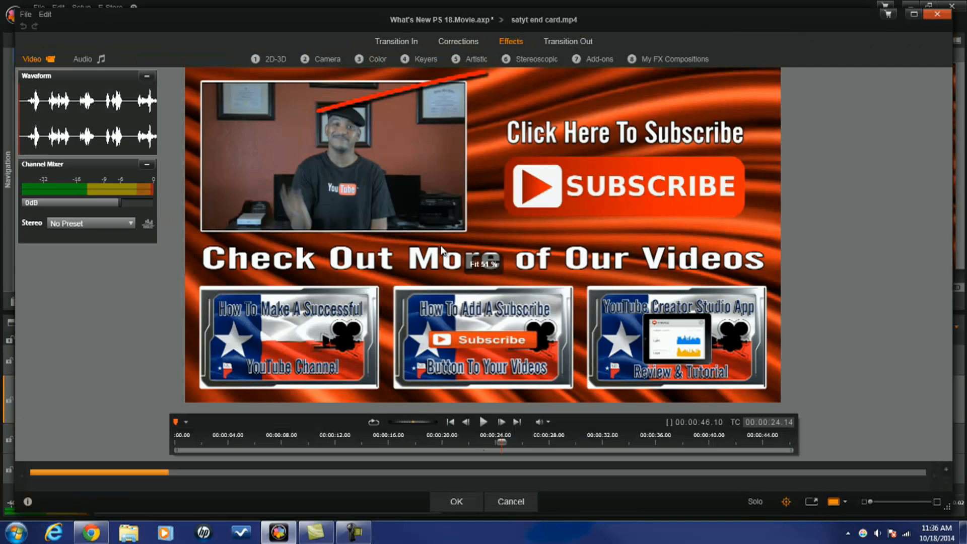
click(595, 59)
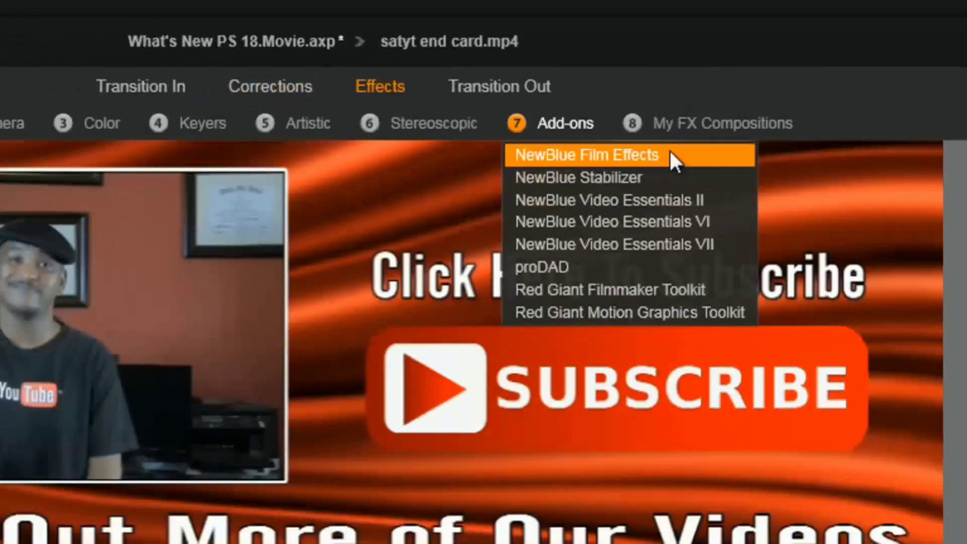
click(671, 154)
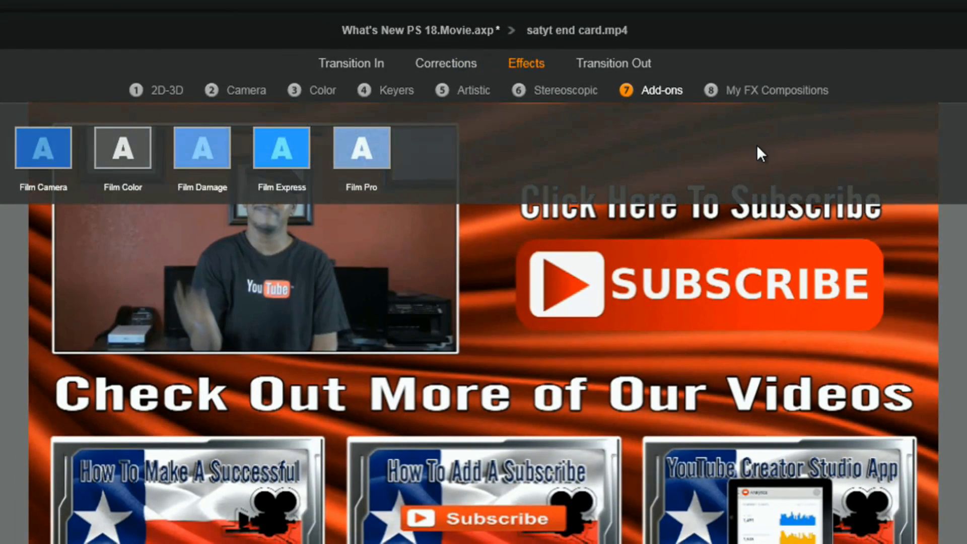
click(679, 92)
click(687, 131)
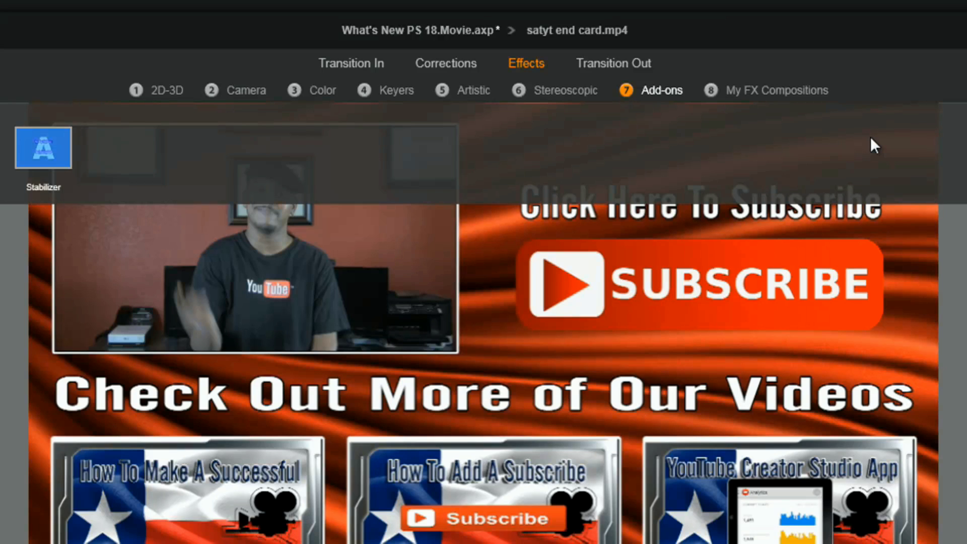
click(642, 91)
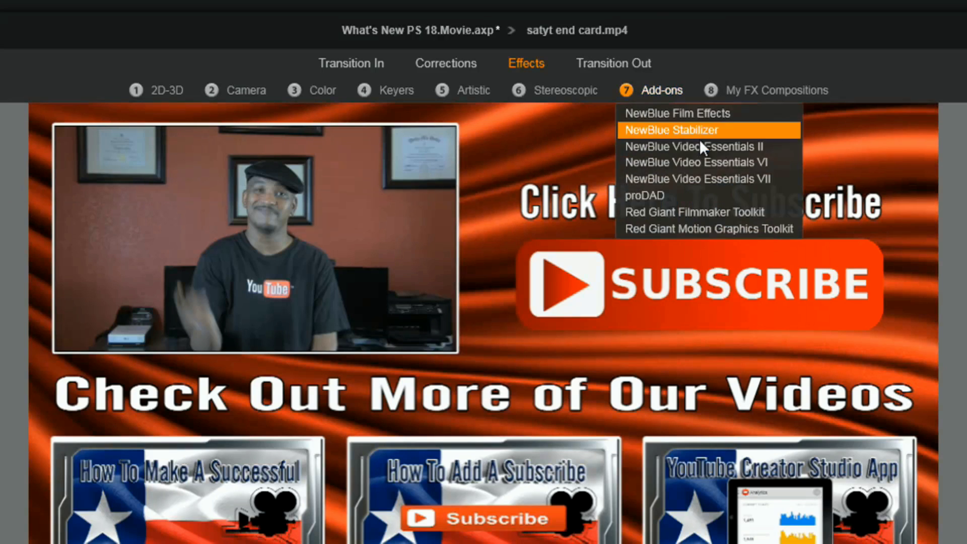
Display the NewBlue Video Essentials II effects: Chroma Key, Color EQ, Letterbox, Picture-In-Picture, Vignette
click(771, 146)
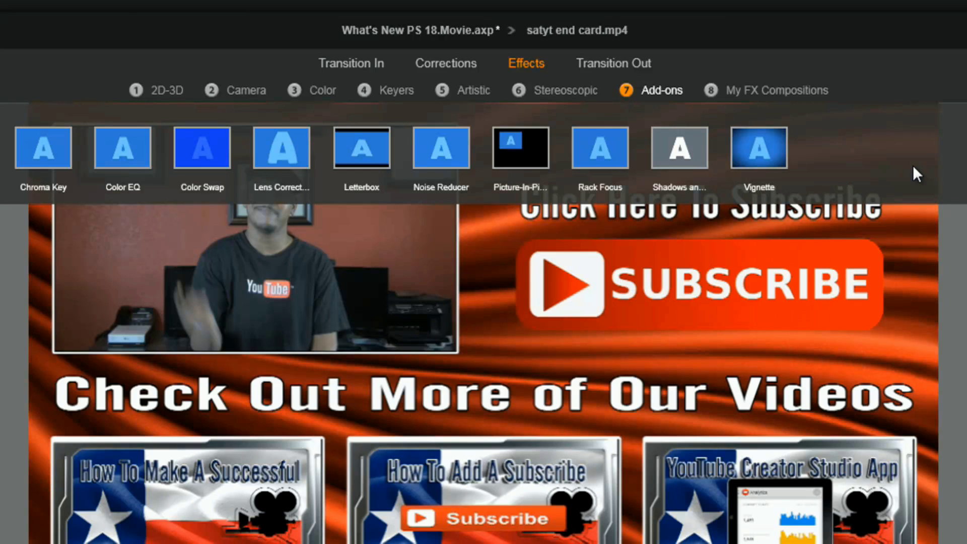
Switch the add-on effect strip to NewBlue Video Essentials VI
click(678, 91)
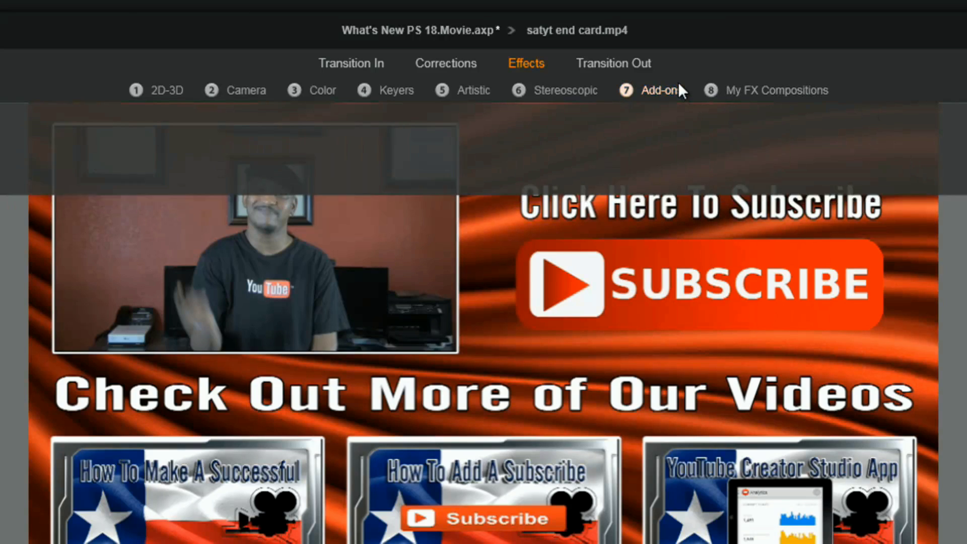
click(670, 89)
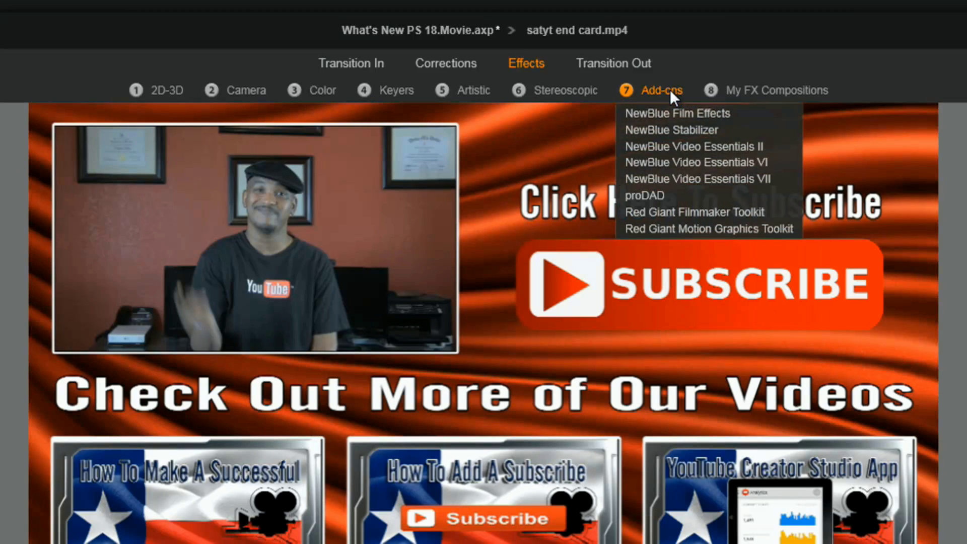
click(704, 162)
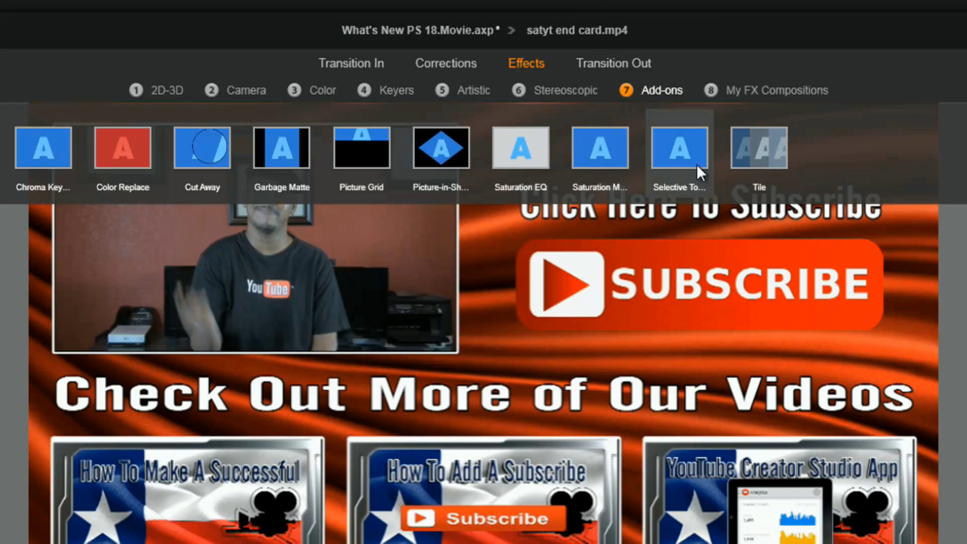
Show the NewBlue Video Essentials VII effects, then close the effect strip
click(670, 88)
mouse_move(669, 86)
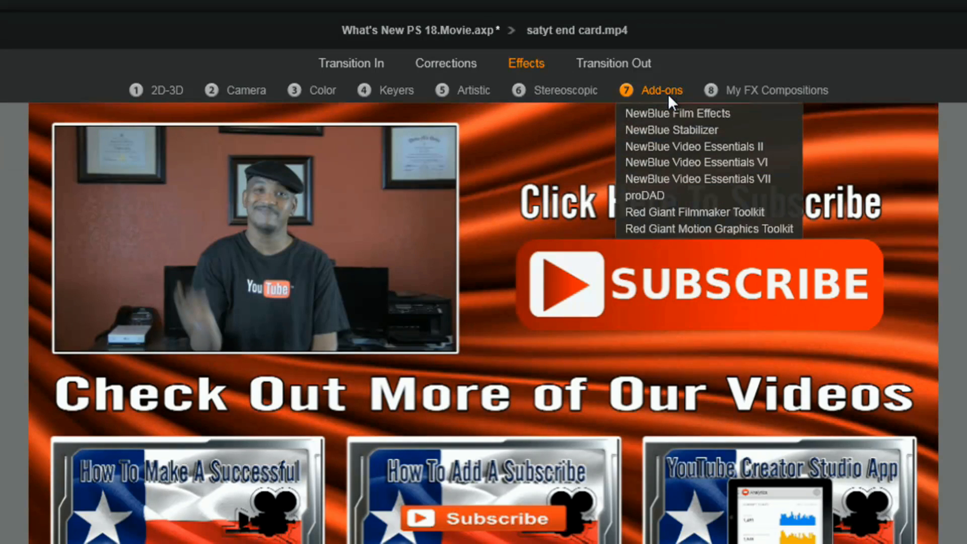
click(709, 178)
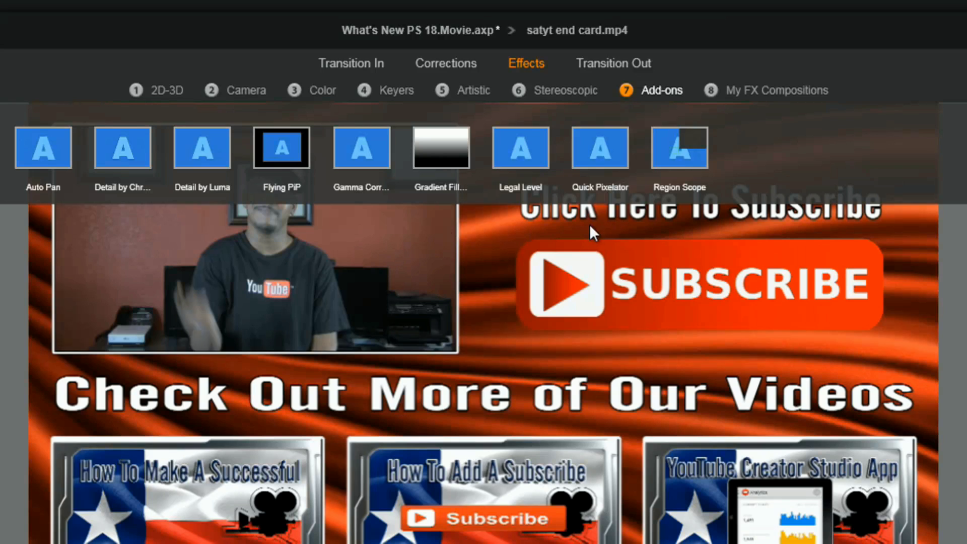
click(675, 90)
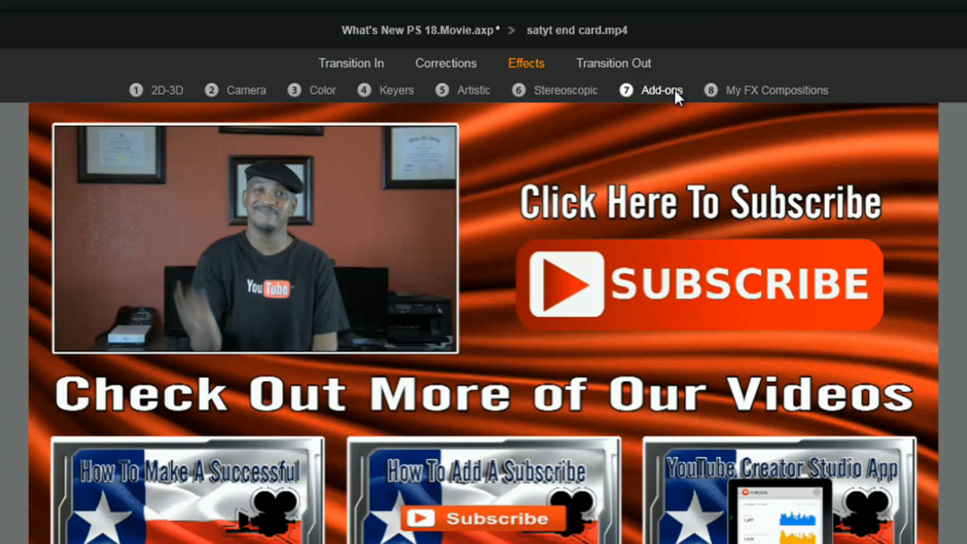
Preview the Red Giant Filmmaker Toolkit and Motion Graphics Toolkit effects, then exit the Effects Editor
click(675, 89)
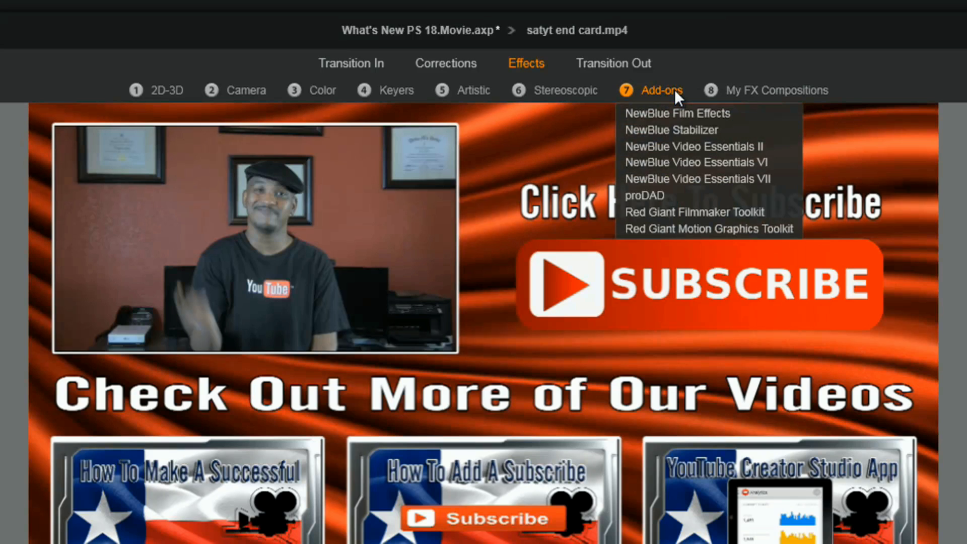
click(680, 213)
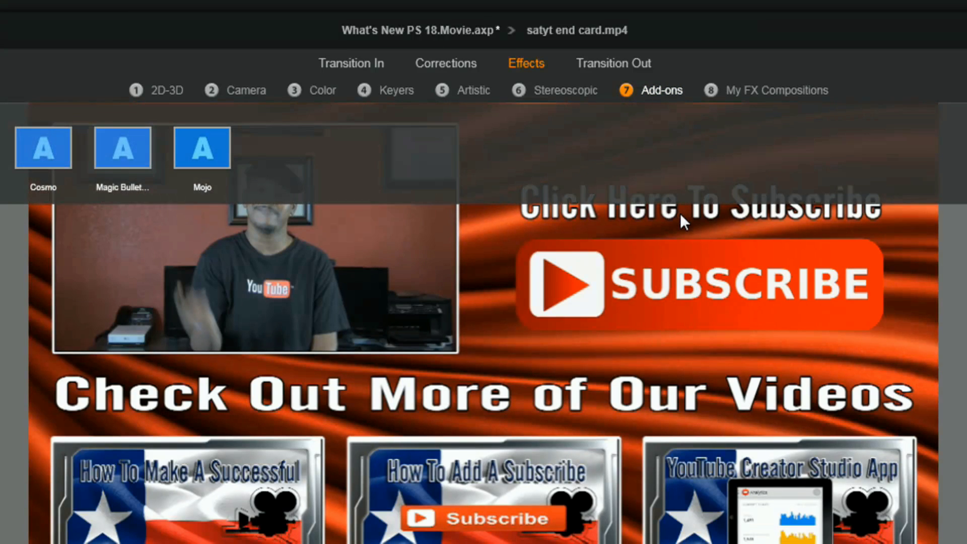
click(669, 94)
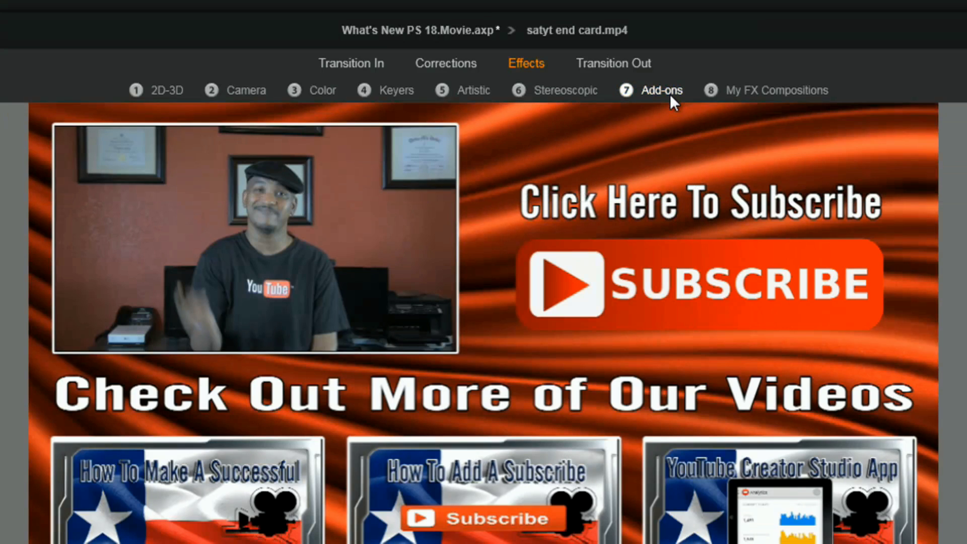
click(697, 228)
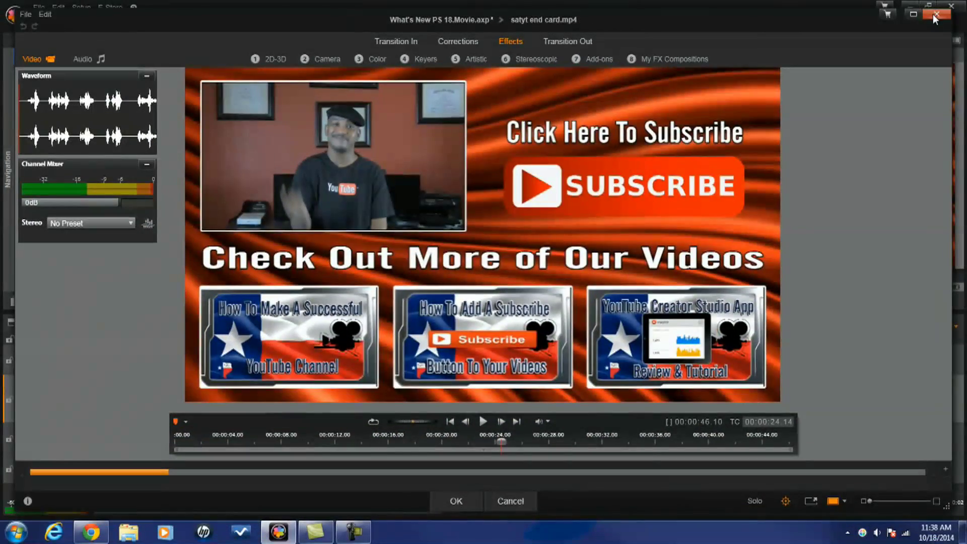
click(933, 14)
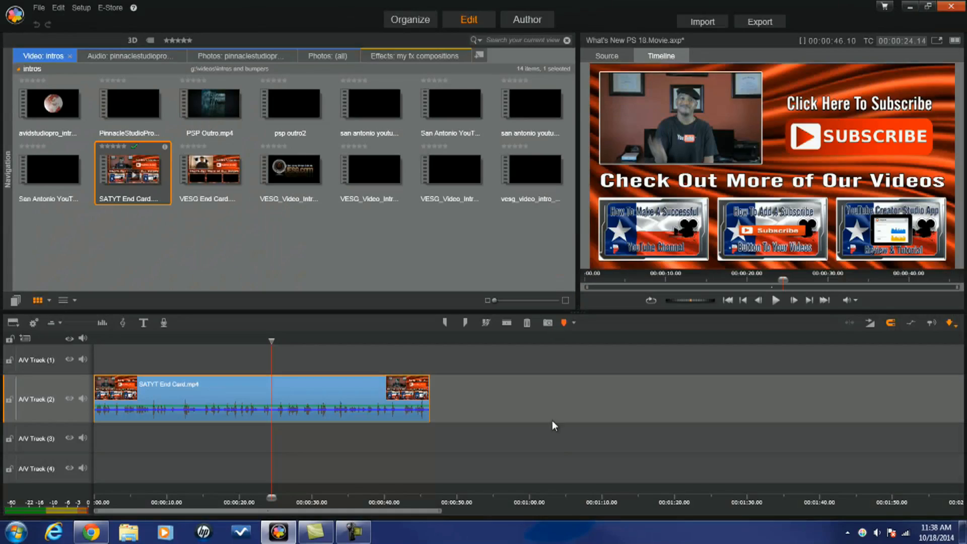